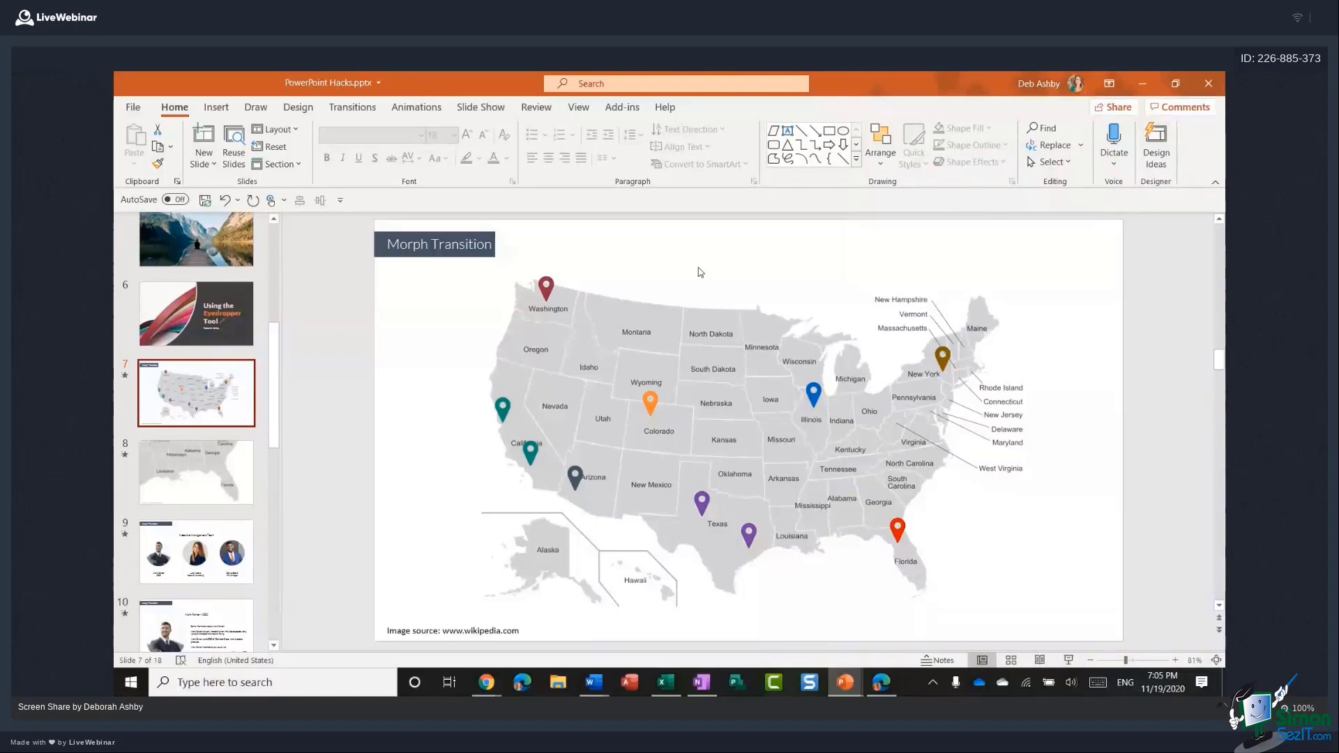
Play the slide show from the US map on slide 7 through the Morph to the Florida close-up, and exit.
{"action": "left_click", "coordinate": [352, 107]}
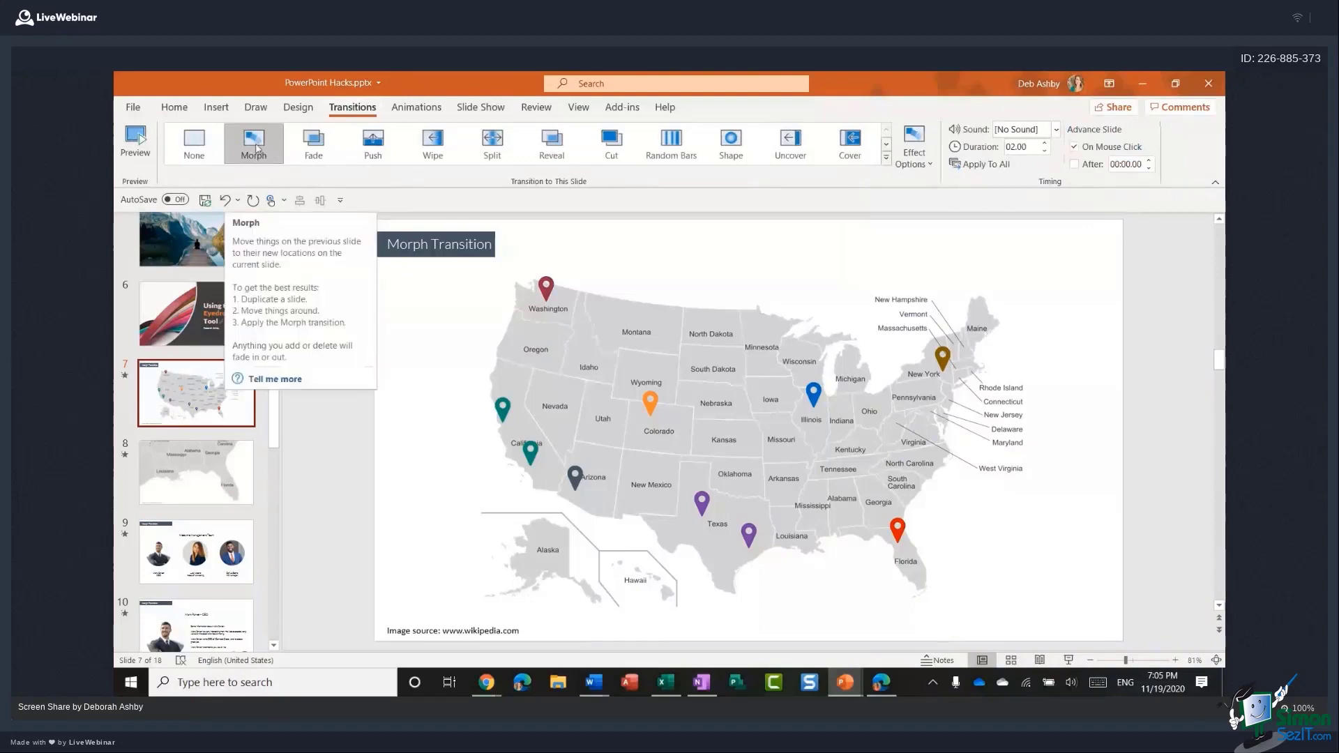
{"action": "left_click", "coordinate": [710, 247]}
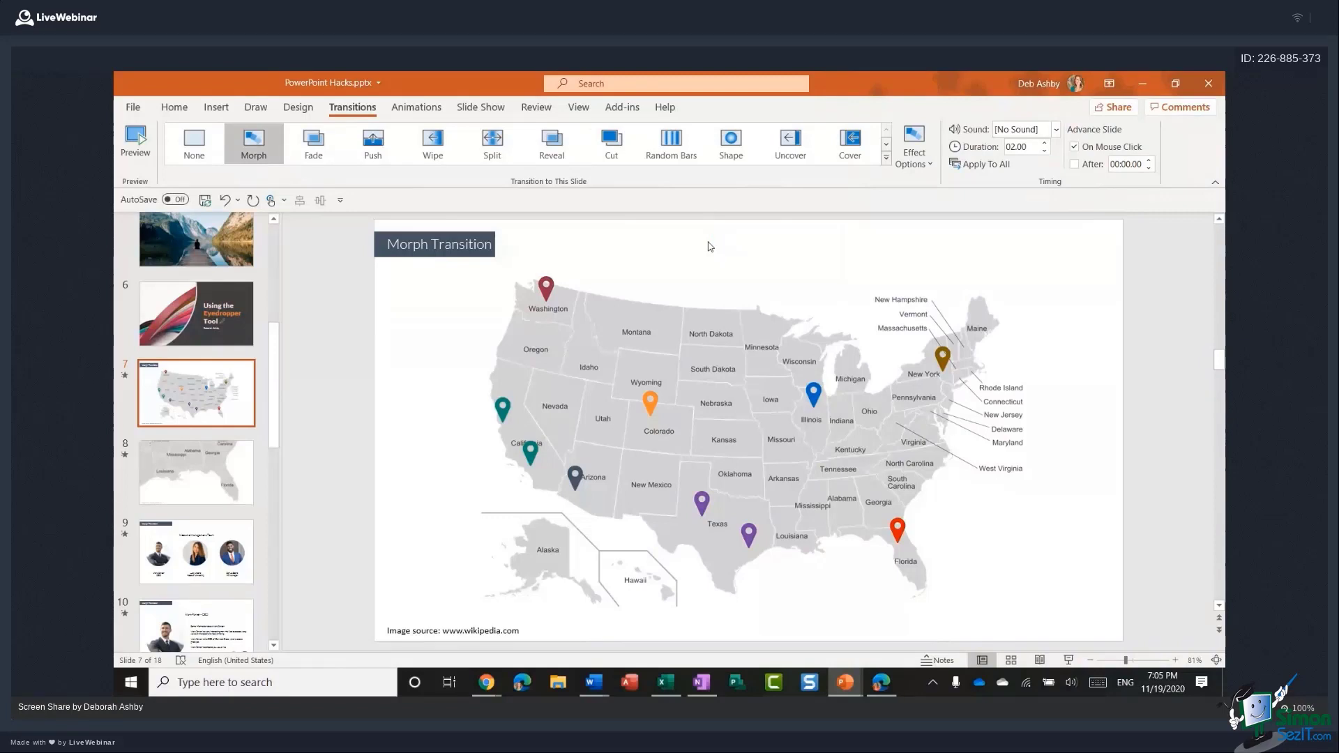
{"action": "left_click", "coordinate": [1070, 662]}
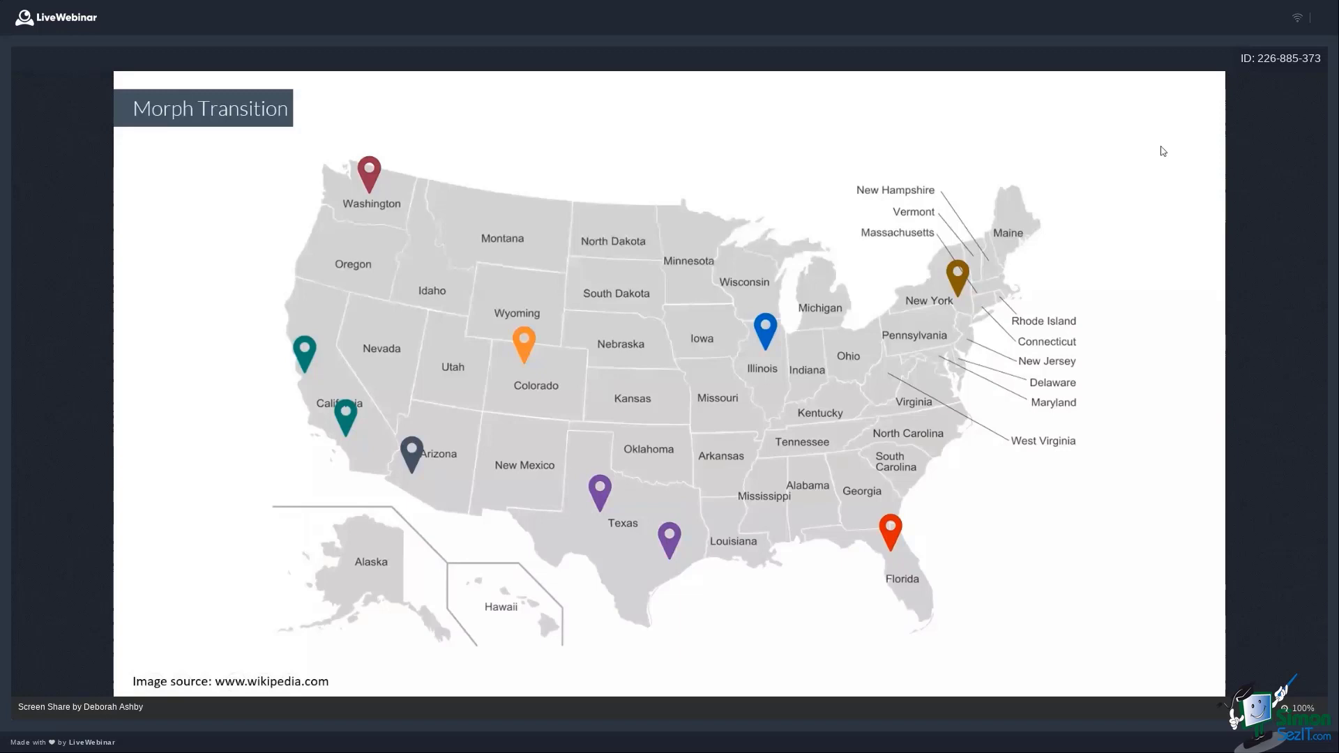
{"action": "key", "text": "Right"}
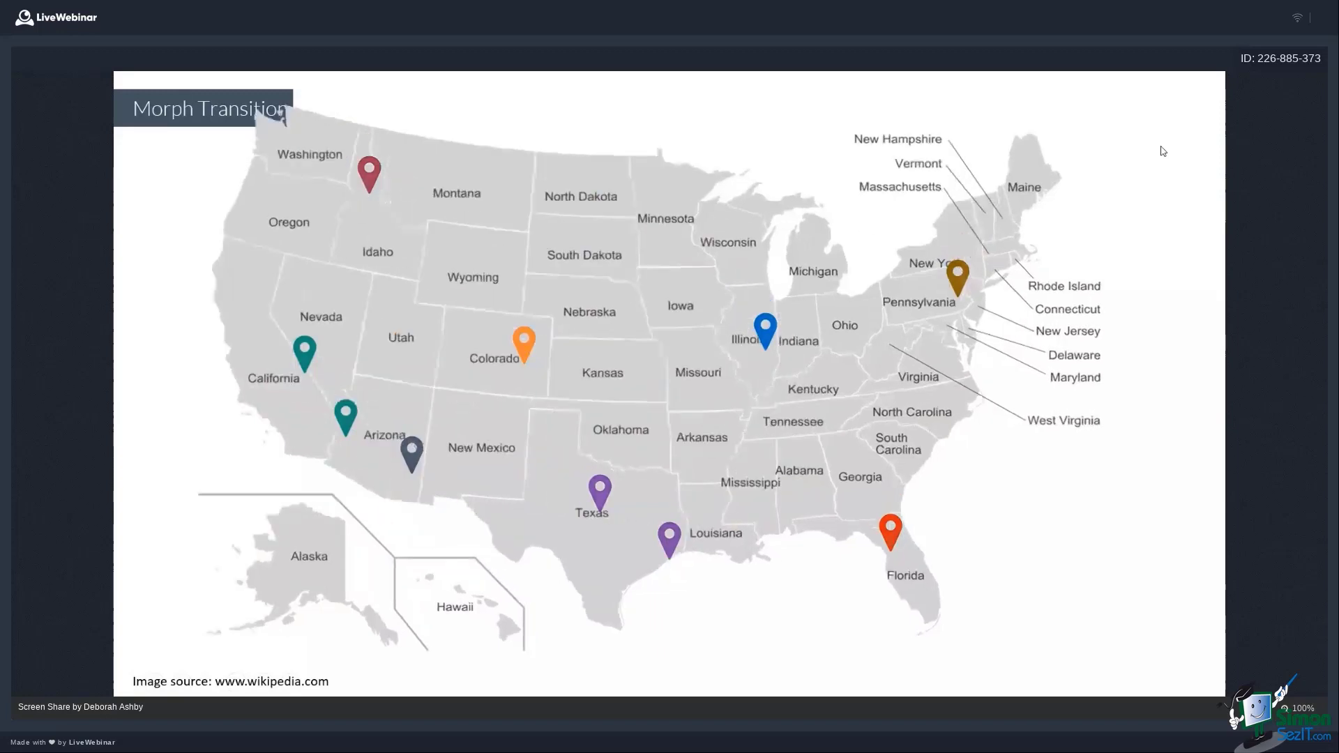
{"action": "key", "text": "Right"}
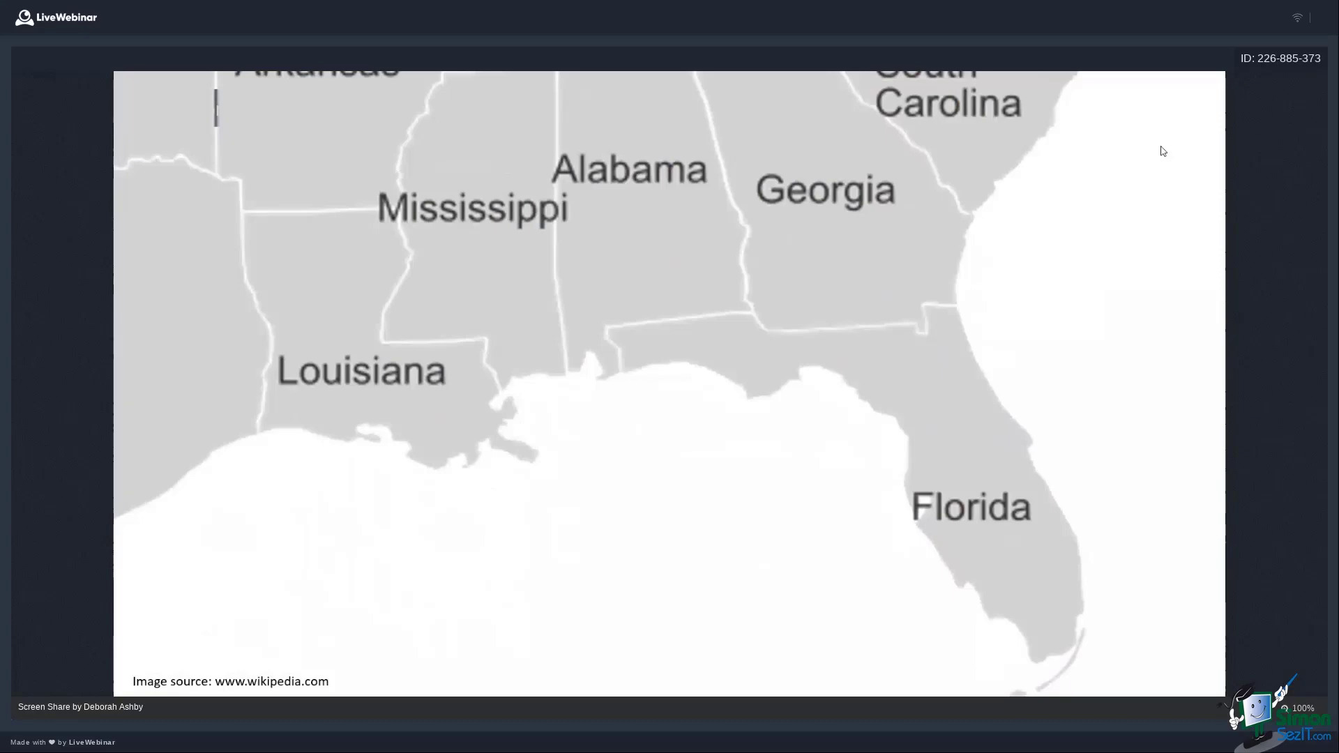
{"action": "key", "text": "Escape"}
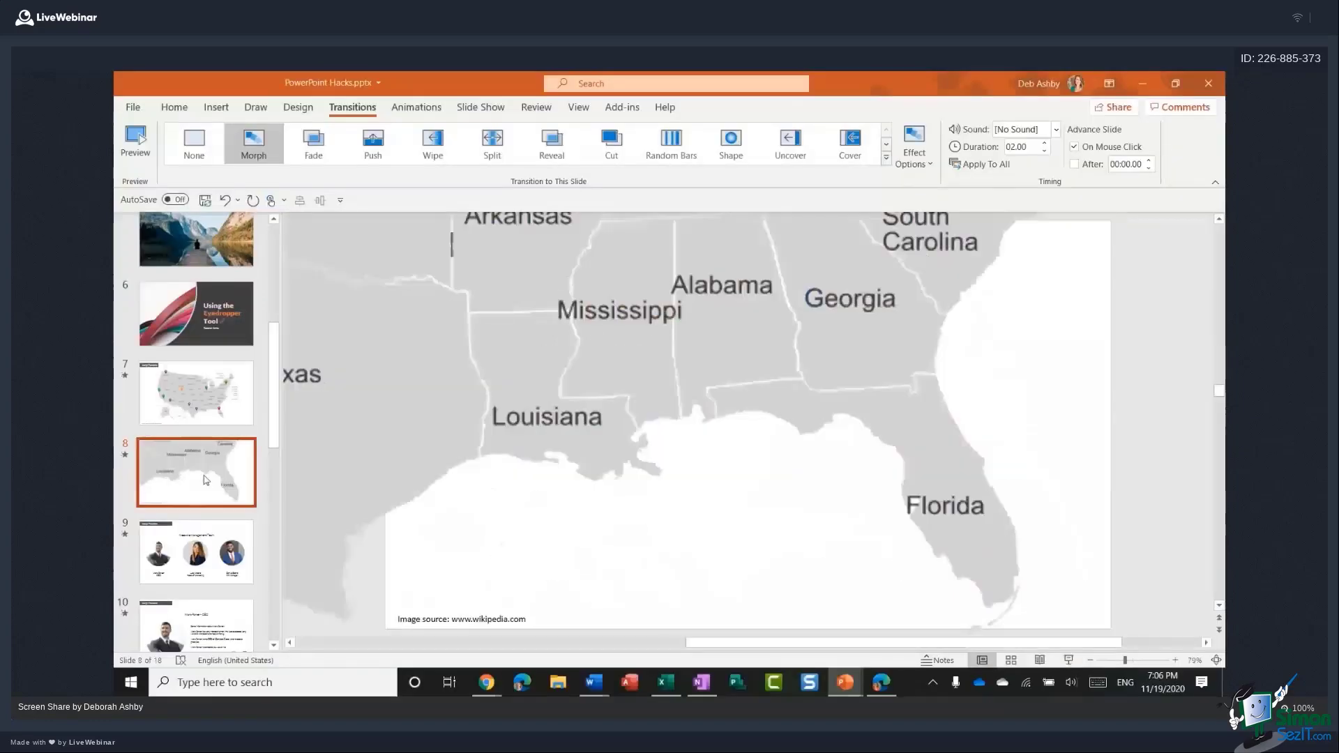
Delete the zoomed-in Florida map slide and duplicate the US map slide with the location pins.
{"action": "key", "text": "Delete"}
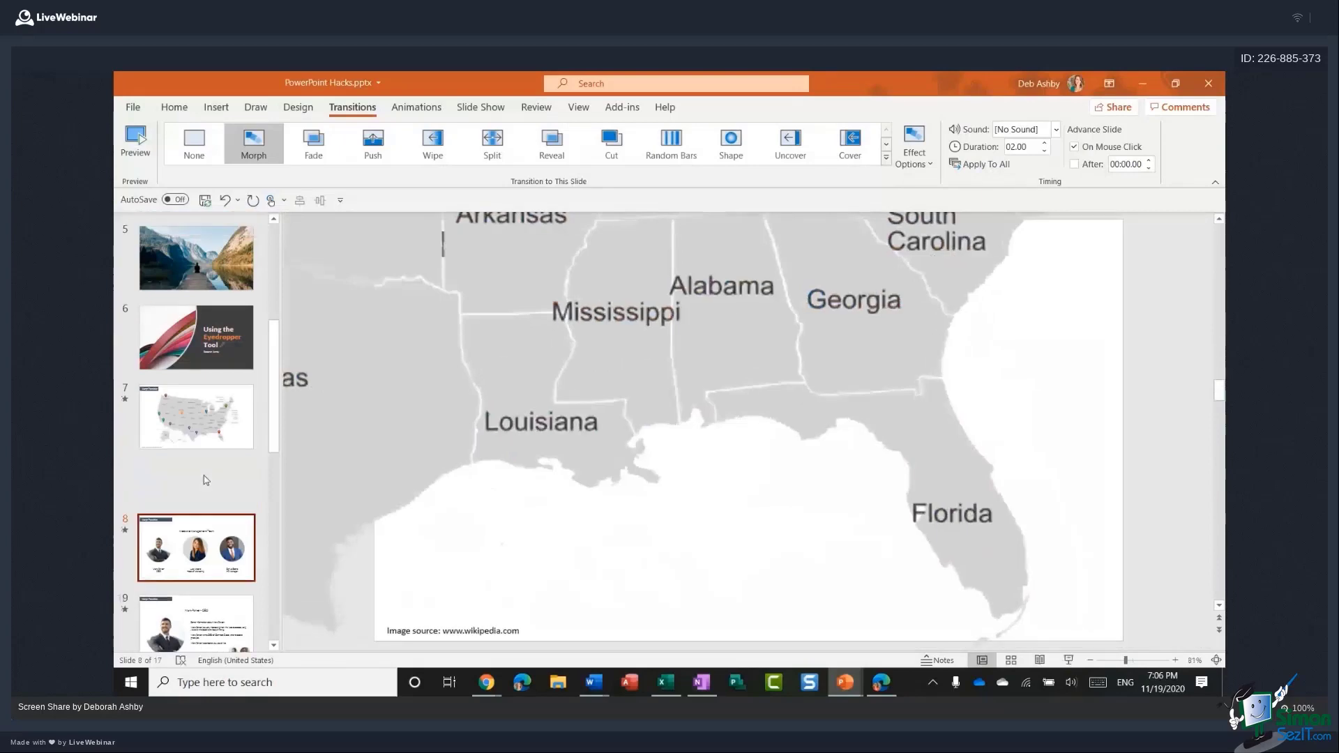
{"action": "left_click", "coordinate": [231, 416]}
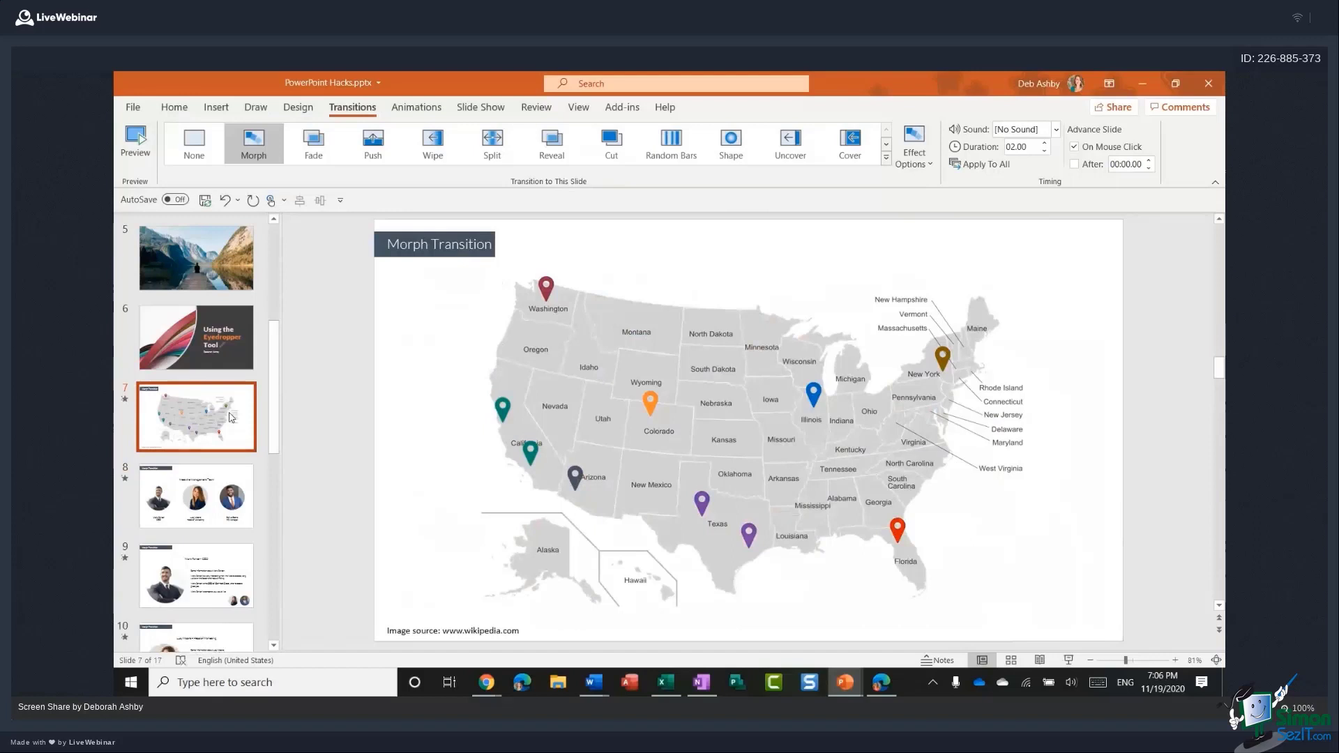
{"action": "key", "text": "ctrl+d"}
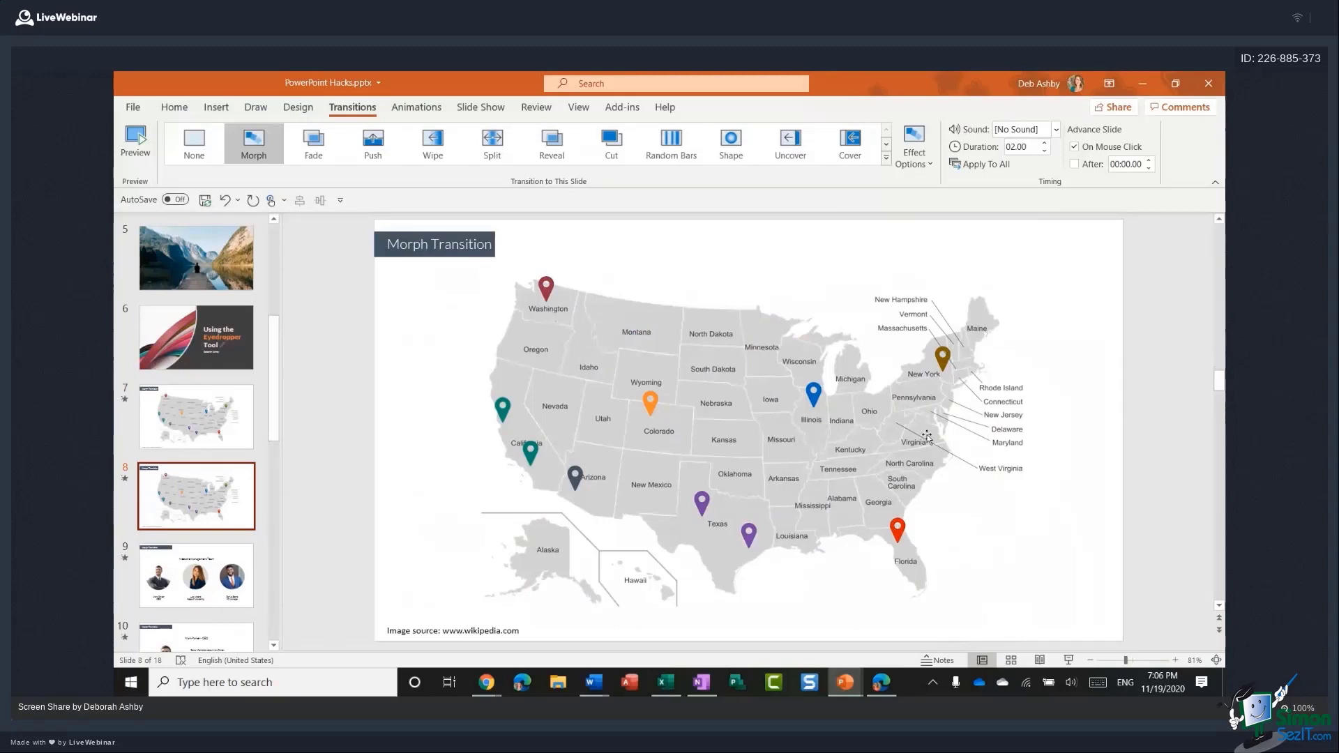
Delete all ten location pin graphics from the duplicated map slide, selecting them through the Selection Pane.
{"action": "left_click", "coordinate": [546, 286]}
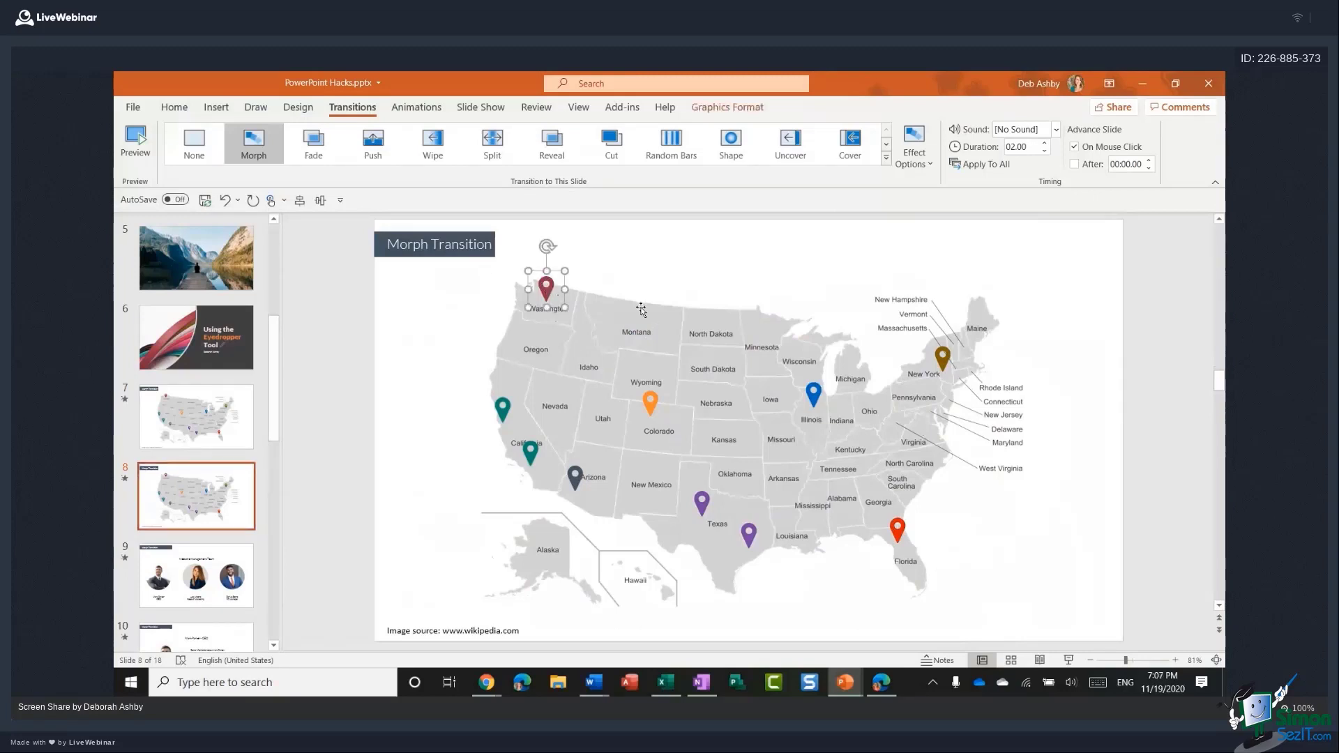
{"action": "left_click", "coordinate": [725, 108]}
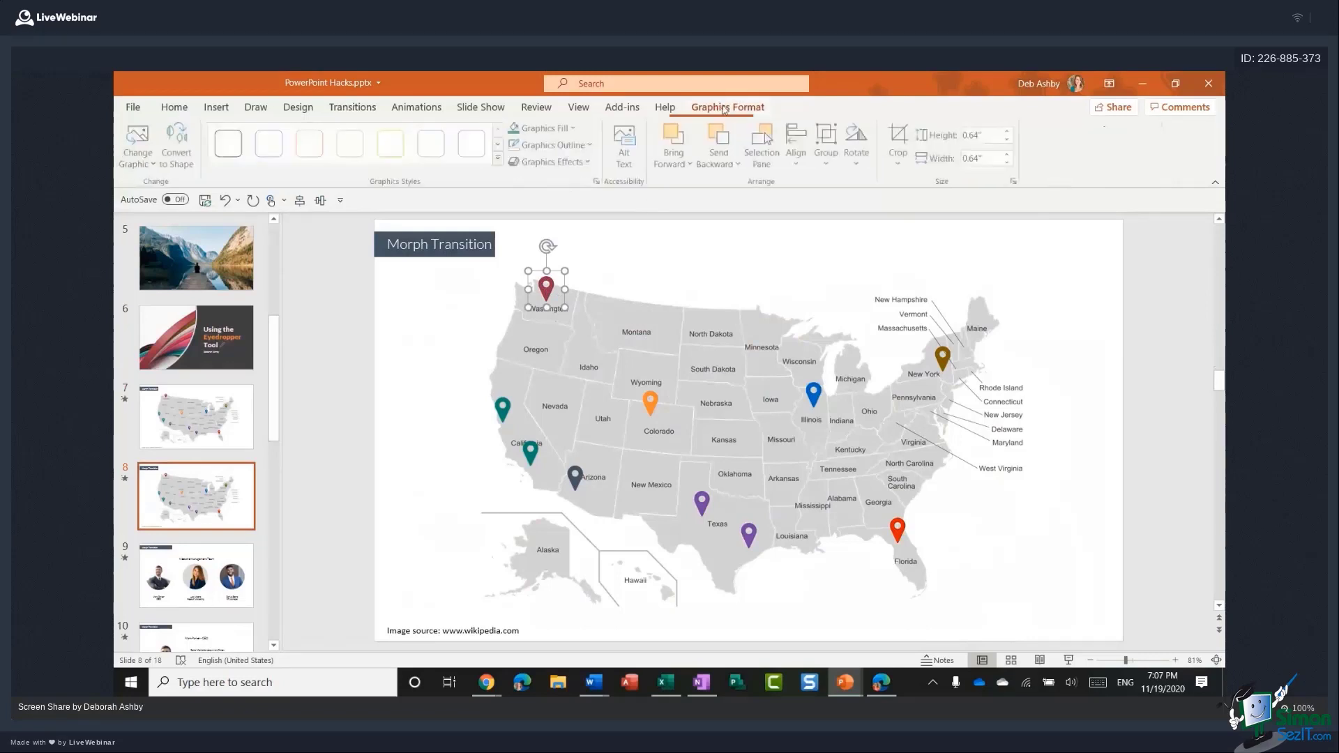
{"action": "left_click", "coordinate": [764, 141]}
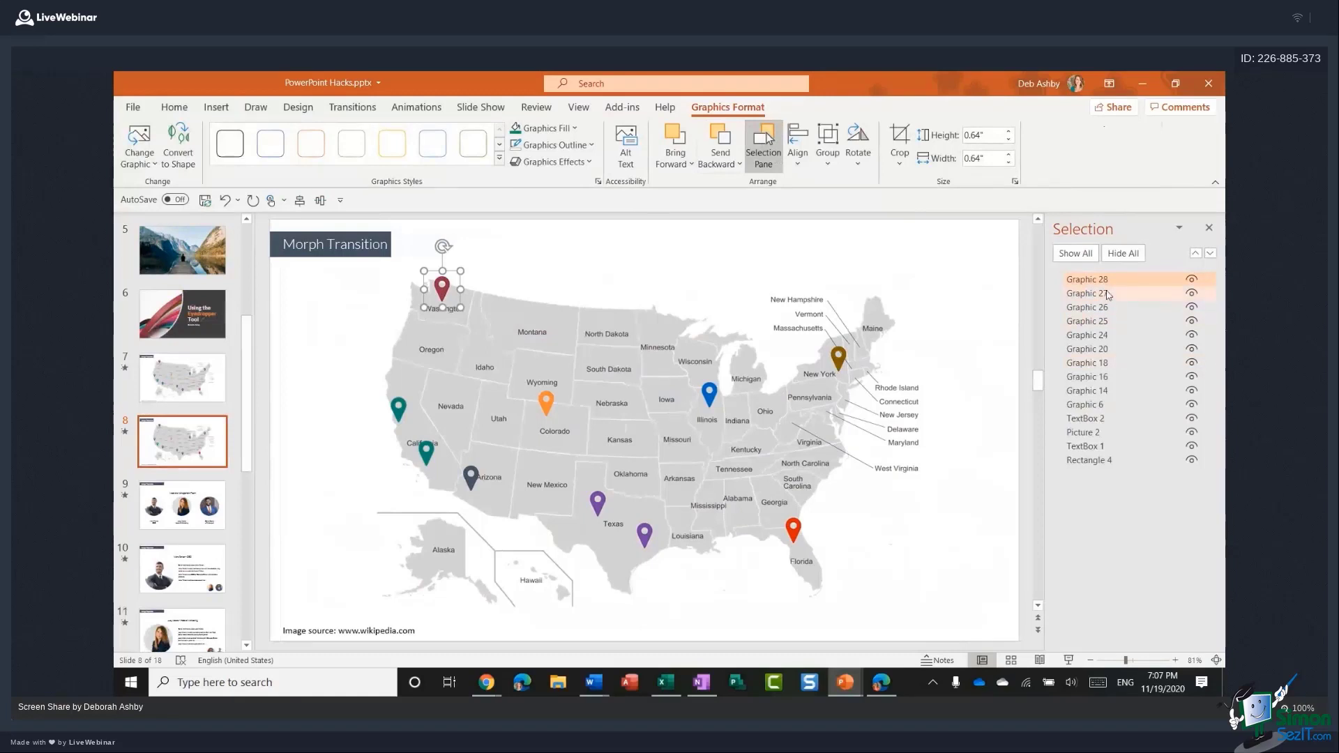
{"action": "left_click", "coordinate": [1105, 293], "text": "ctrl"}
{"action": "left_click", "coordinate": [1104, 307], "text": "ctrl"}
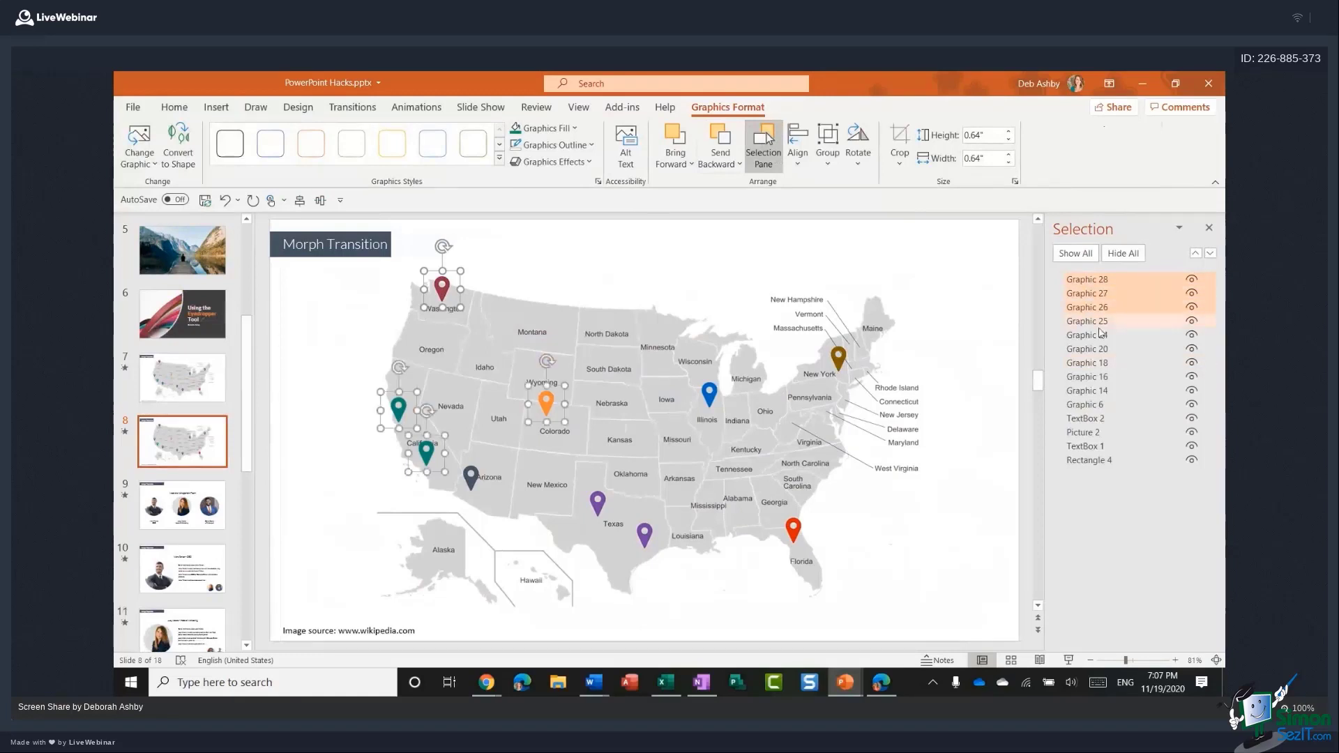
{"action": "left_click", "coordinate": [1102, 321], "text": "ctrl"}
{"action": "left_click", "coordinate": [1102, 334], "text": "ctrl"}
{"action": "left_click", "coordinate": [1100, 349], "text": "ctrl"}
{"action": "left_click", "coordinate": [1100, 362], "text": "ctrl"}
{"action": "left_click", "coordinate": [1100, 376], "text": "ctrl"}
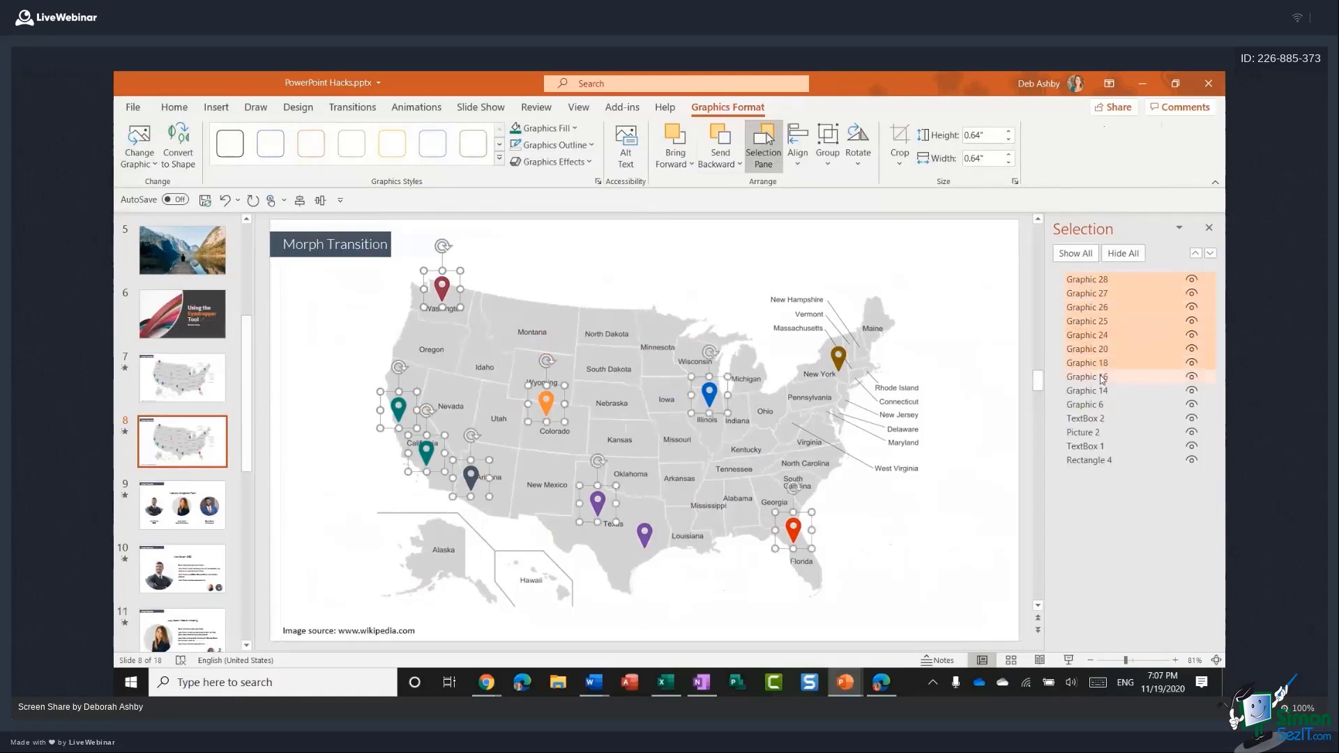
{"action": "left_click", "coordinate": [1100, 390], "text": "ctrl"}
{"action": "left_click", "coordinate": [1101, 406], "text": "ctrl"}
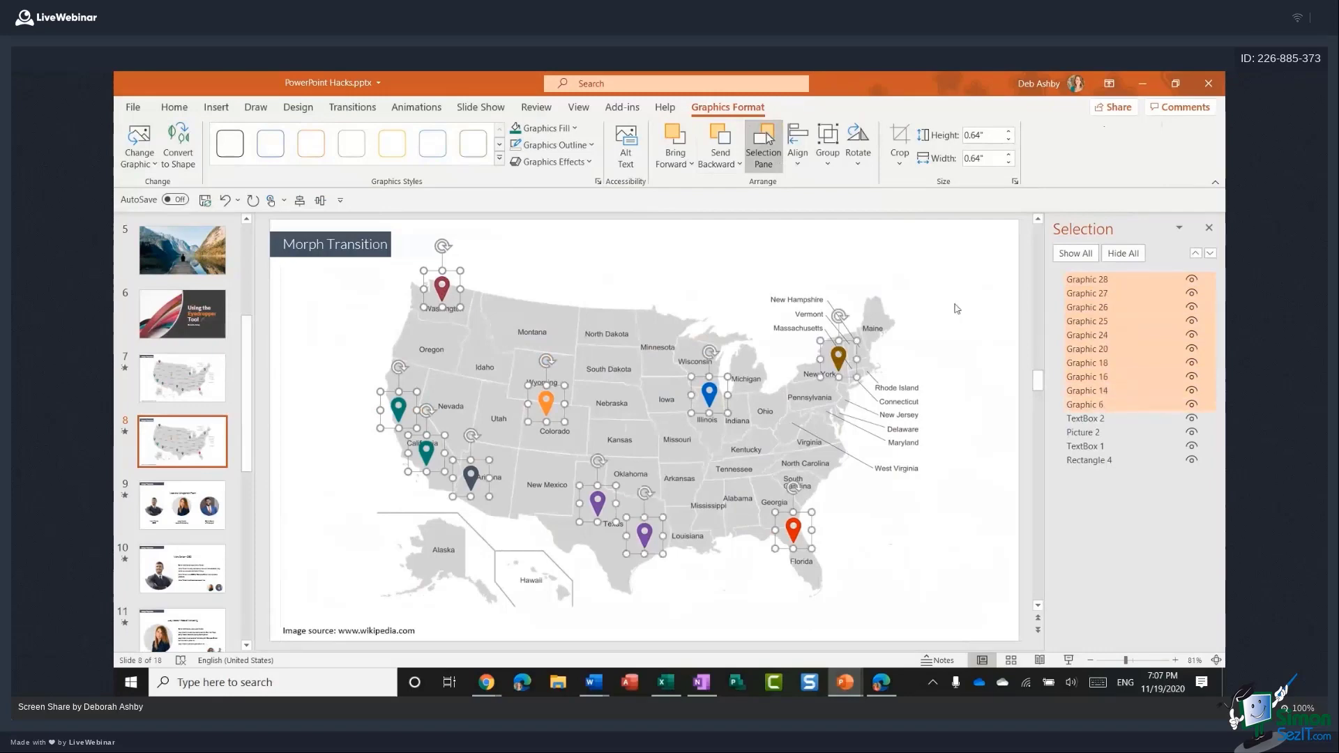
{"action": "key", "text": "Delete"}
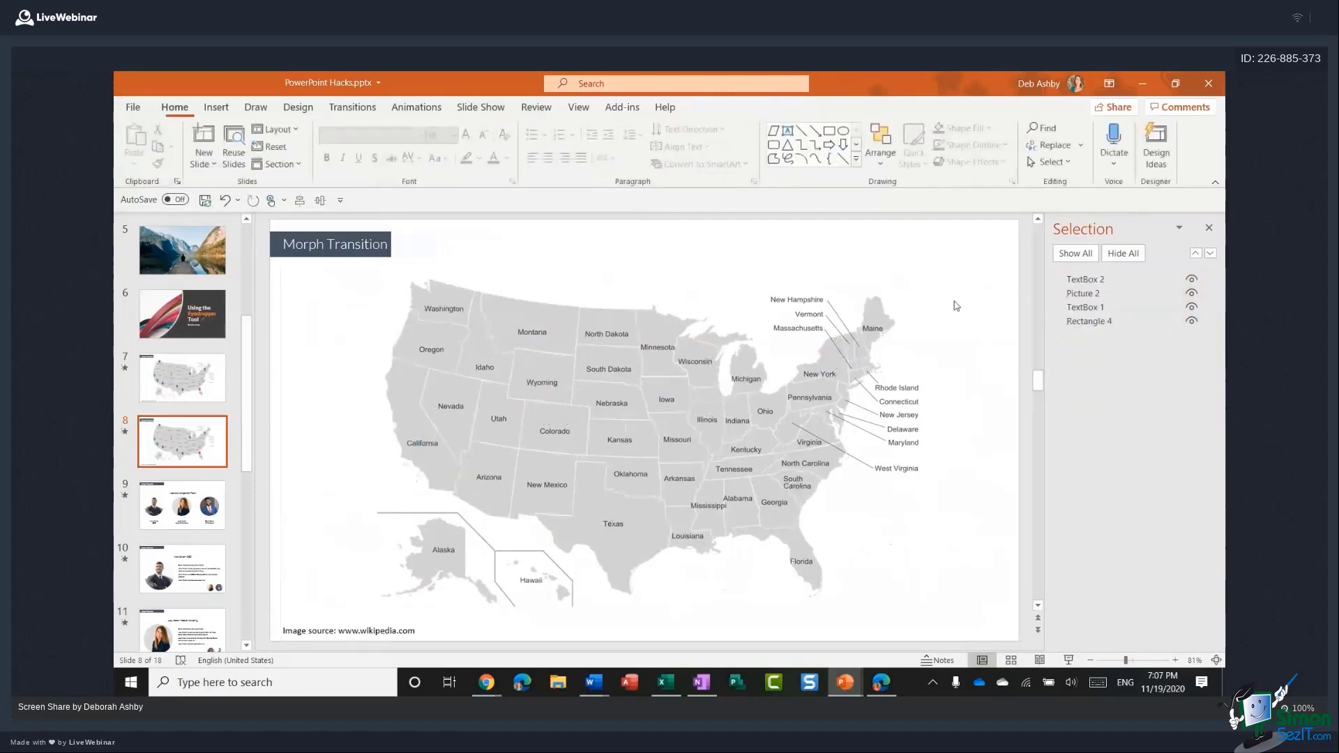
{"action": "left_click", "coordinate": [1208, 229]}
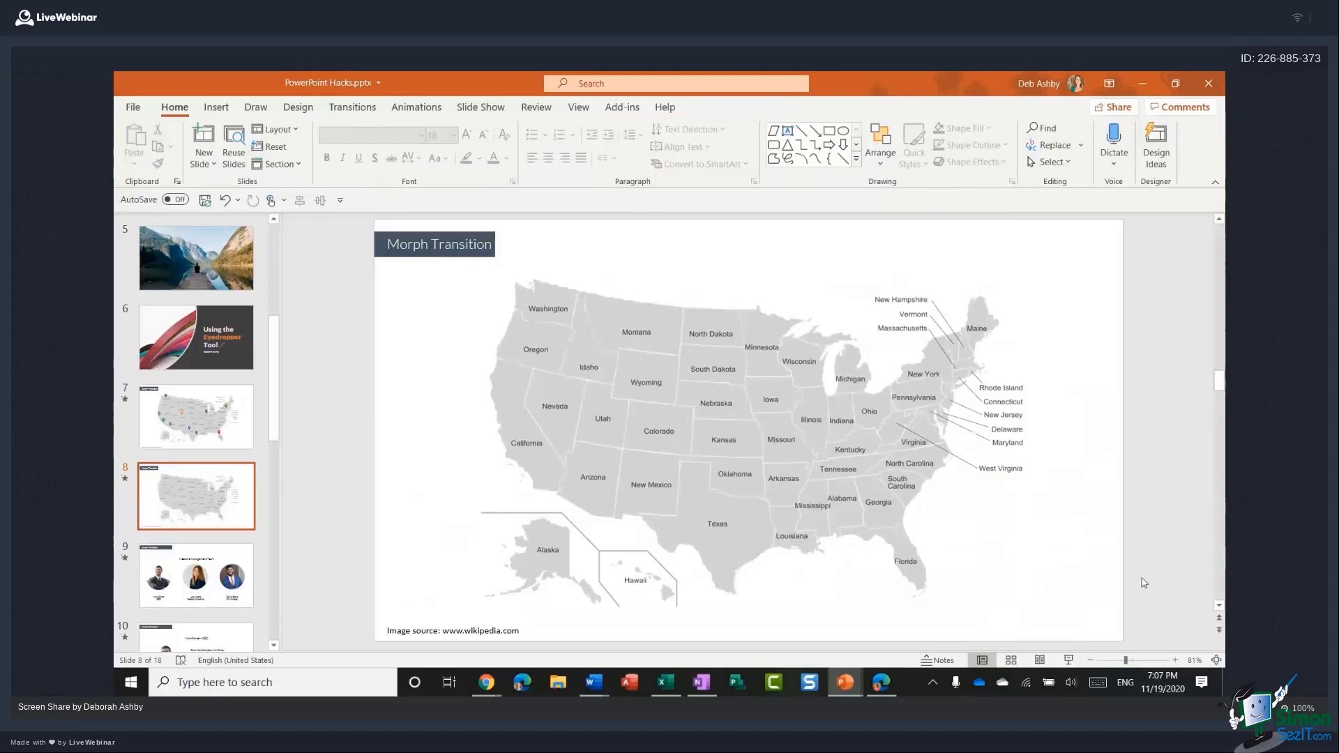
Enlarge the map picture on slide 8 well beyond the slide edges, keeping the southeastern states on the slide.
{"action": "left_click", "coordinate": [1092, 662]}
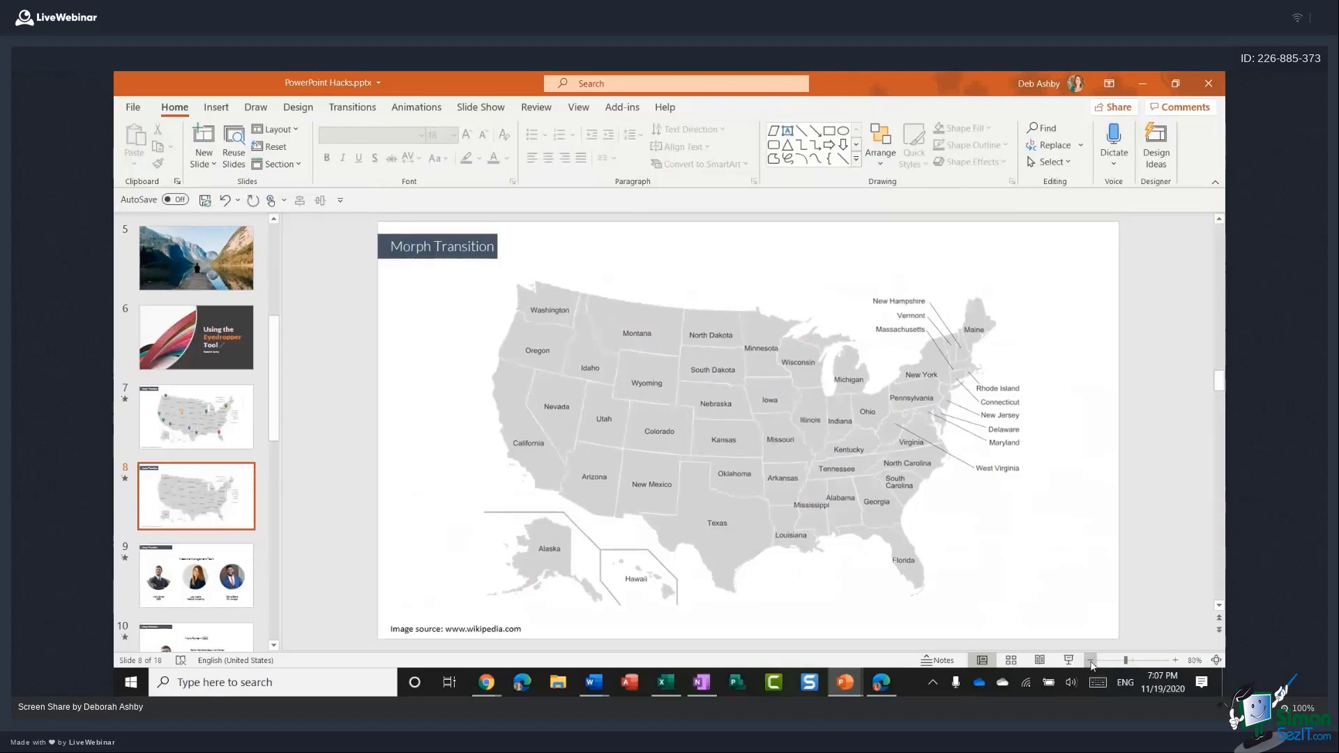
{"action": "left_click", "coordinate": [1090, 661]}
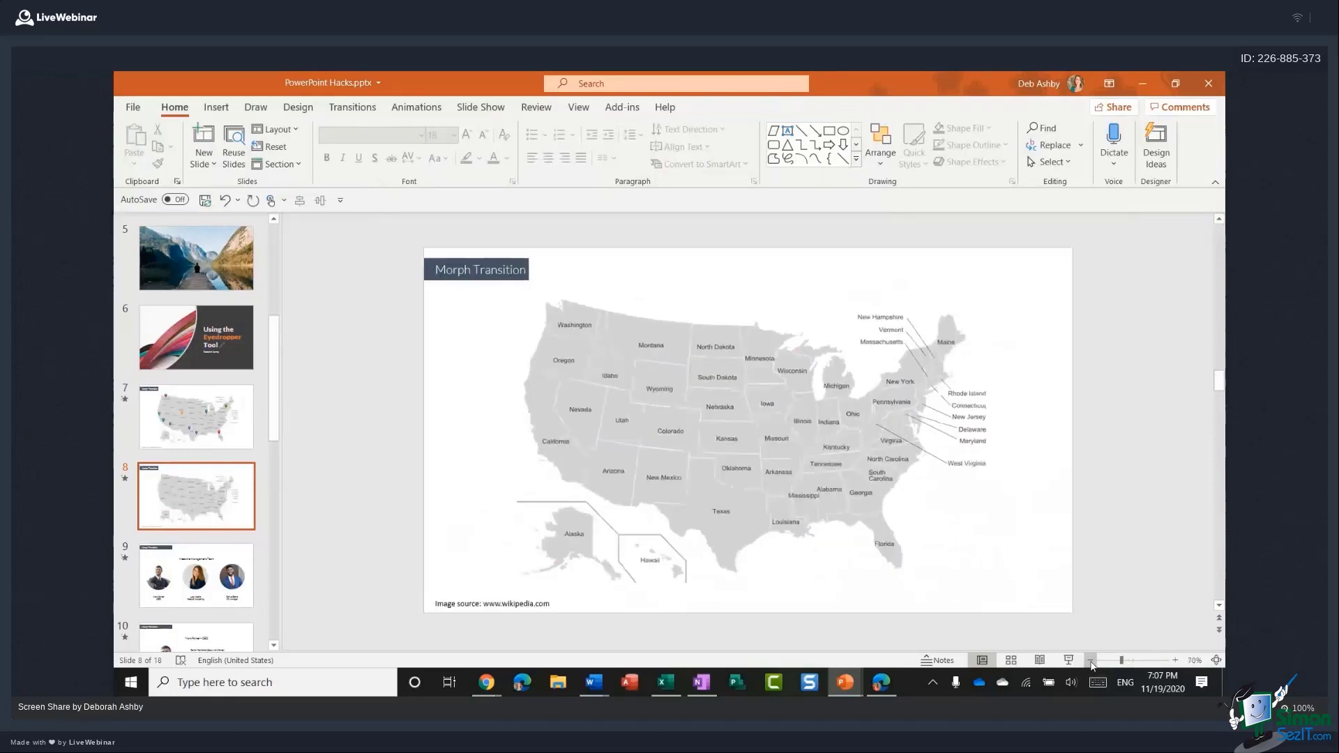
{"action": "left_click", "coordinate": [1090, 661]}
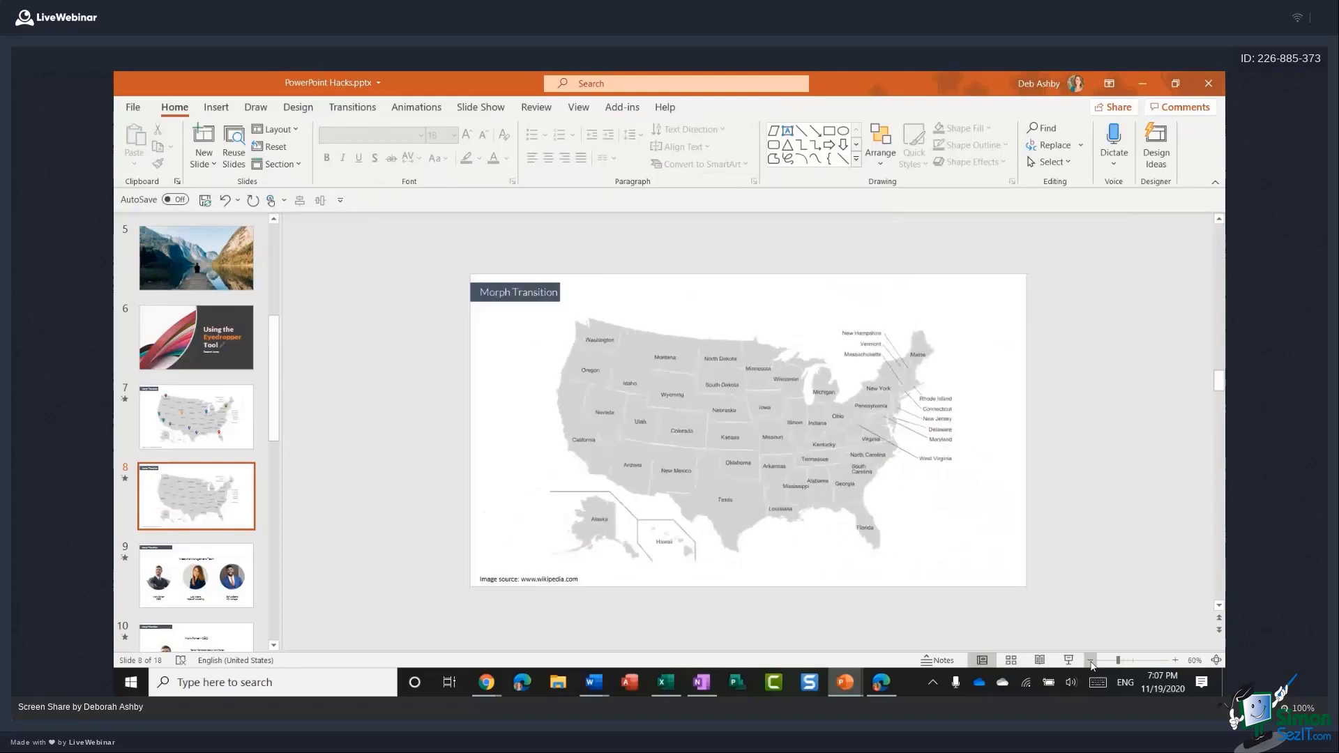
{"action": "left_click", "coordinate": [1090, 660]}
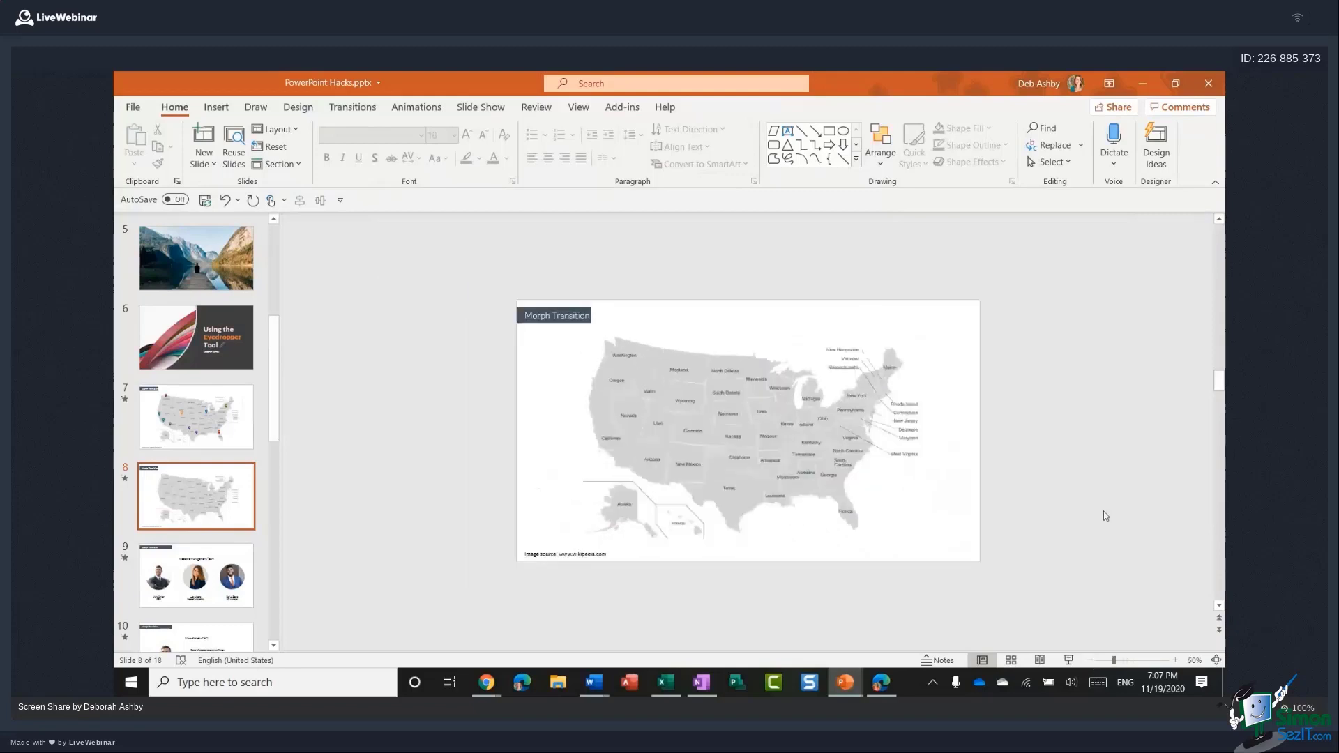
{"action": "left_click", "coordinate": [736, 422]}
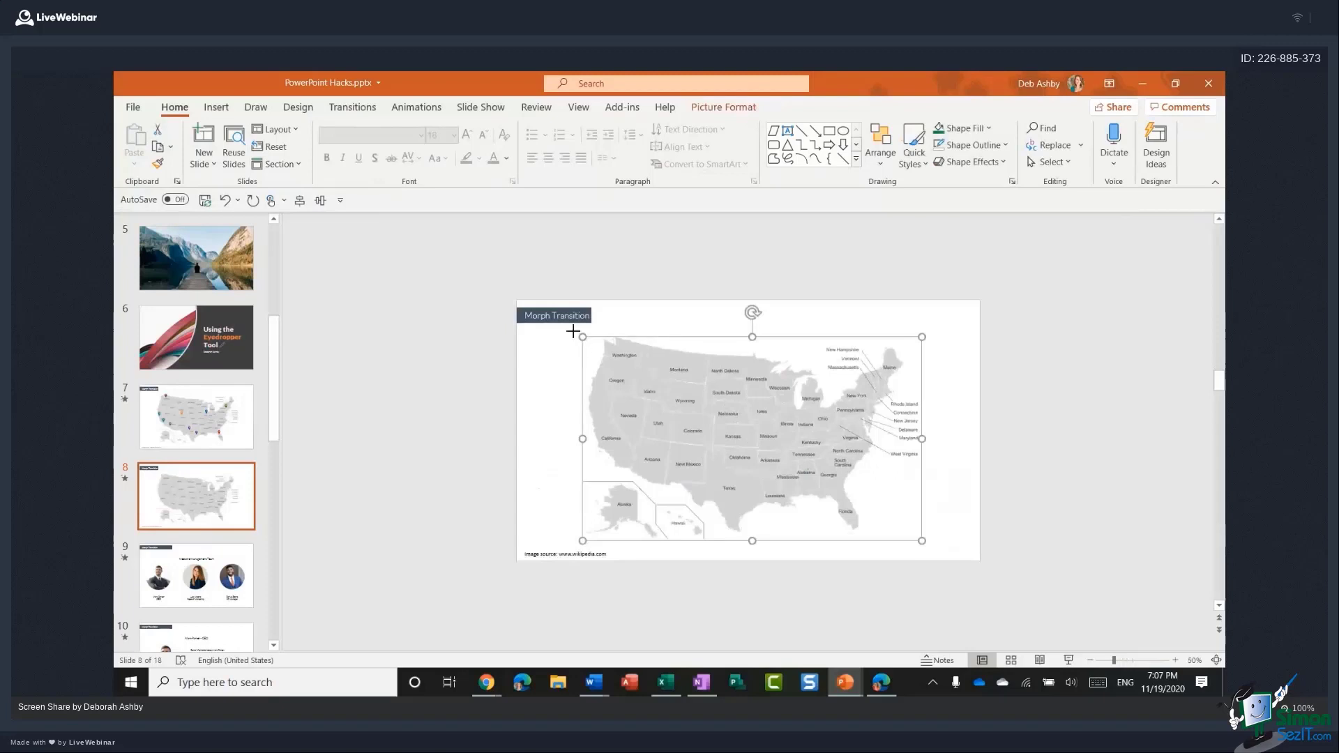
{"action": "left_click_drag", "start_coordinate": [573, 331], "coordinate": [283, 226]}
{"action": "left_click_drag", "start_coordinate": [951, 228], "coordinate": [1091, 175]}
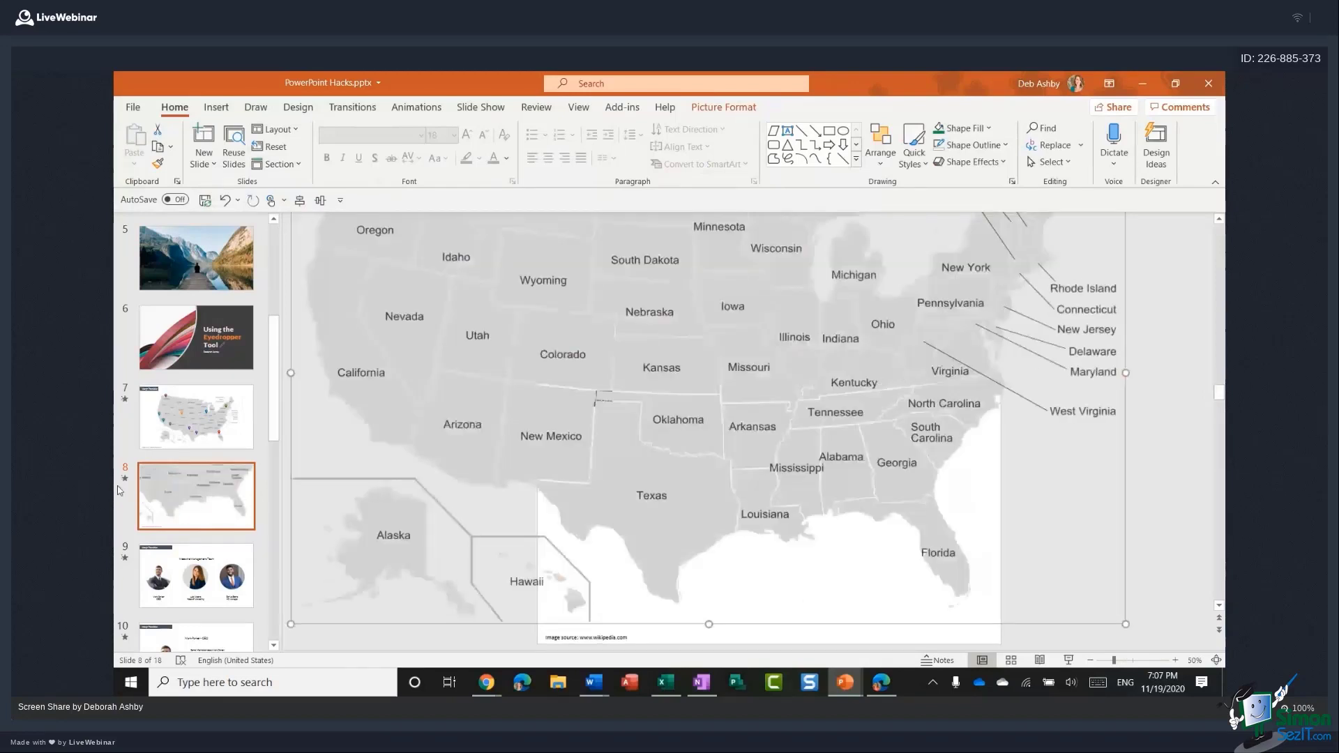
Bring slides 7 and 8 into view in the thumbnails and enlarge the thumbnails to compare them.
{"action": "scroll", "coordinate": [274, 409], "scroll_direction": "down", "scroll_amount": 3}
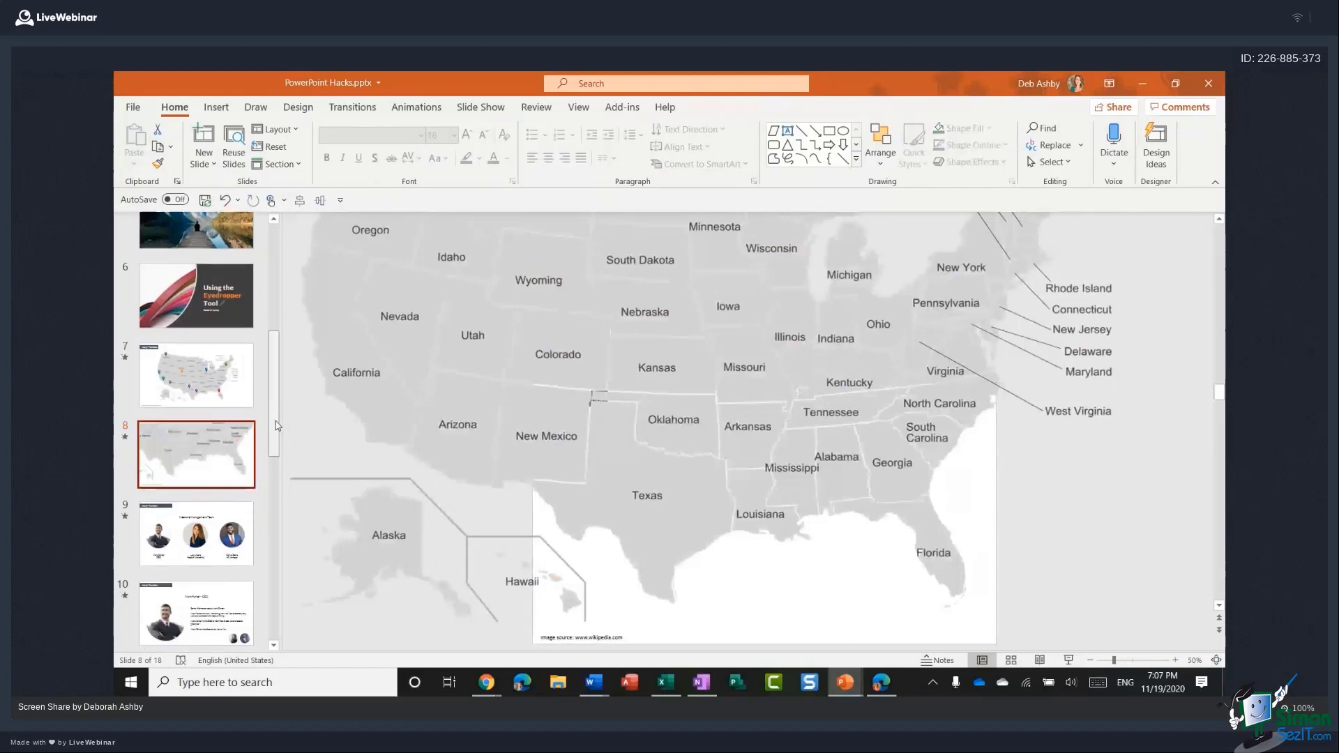
{"action": "left_click", "coordinate": [212, 325]}
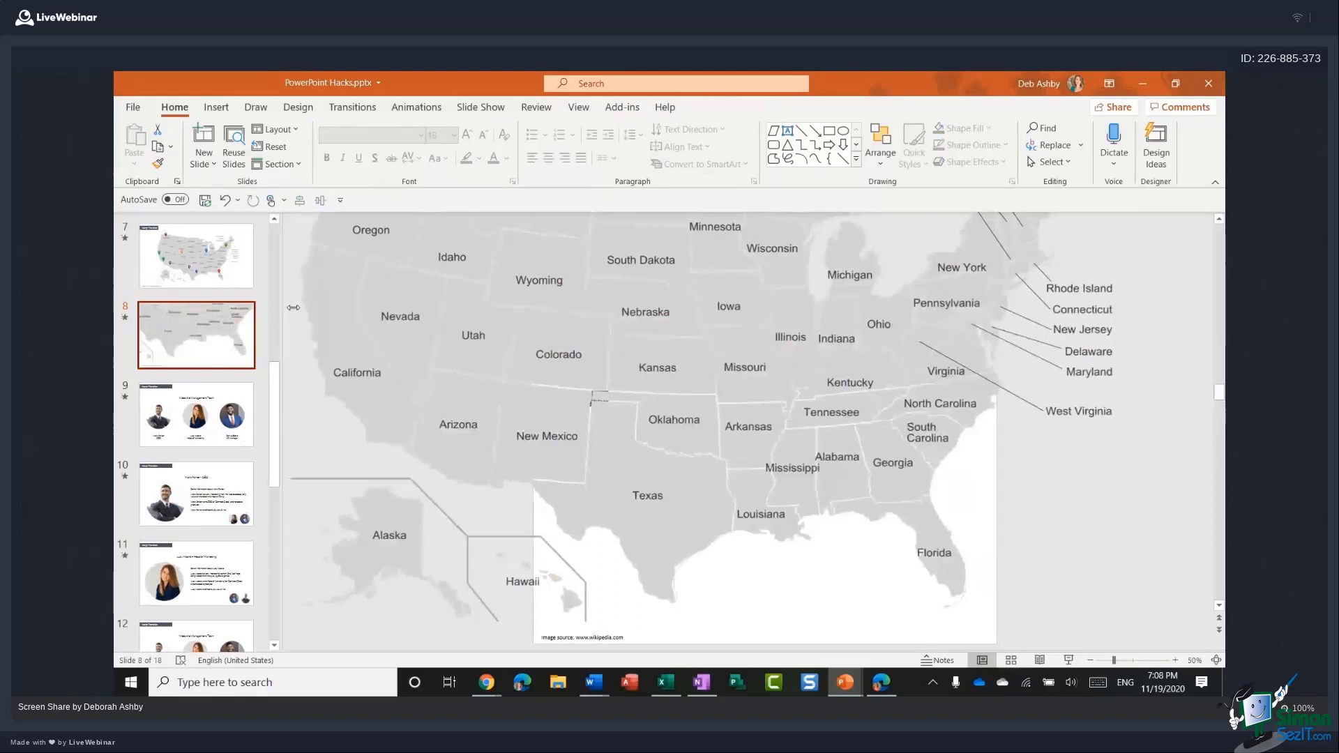
{"action": "left_click_drag", "start_coordinate": [280, 307], "coordinate": [354, 308]}
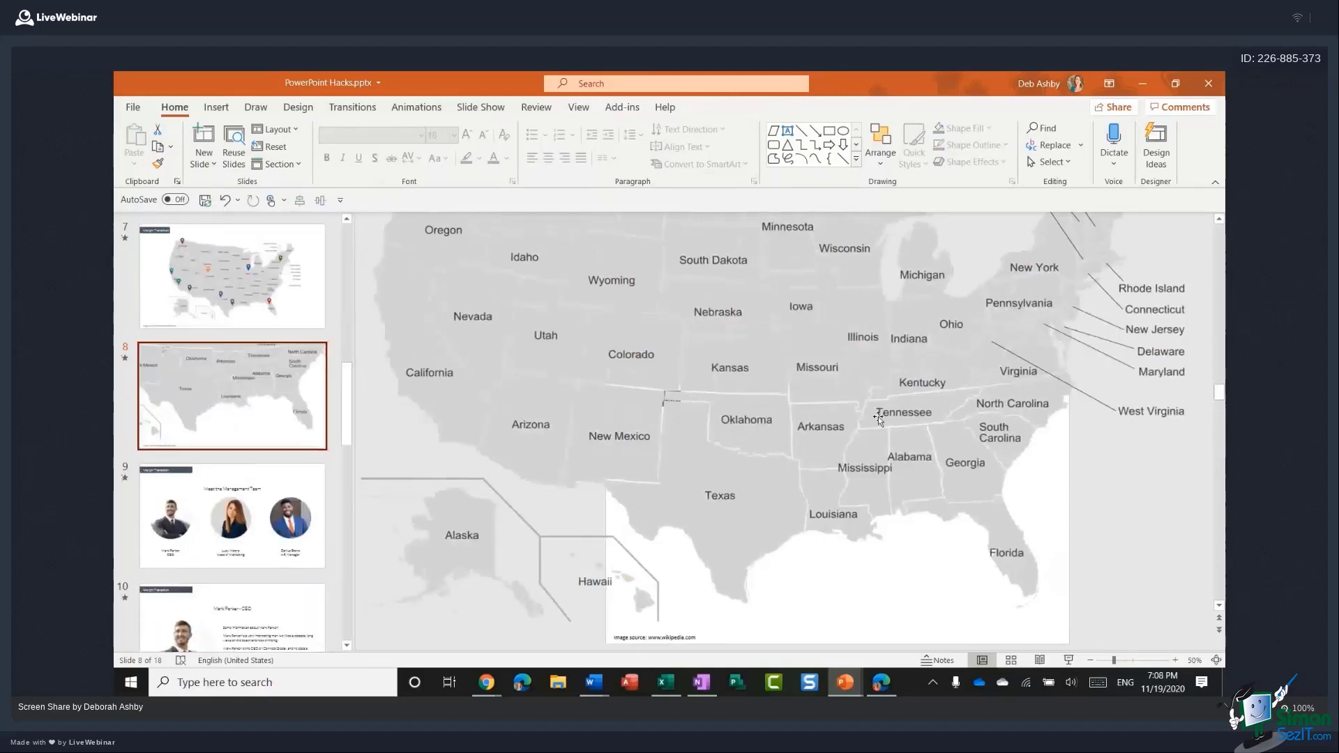
Enlarge the map picture further and reposition it so slide 8 frames the Southeast, from Louisiana to Florida.
{"action": "left_click_drag", "start_coordinate": [877, 417], "coordinate": [831, 431]}
{"action": "key", "text": "ctrl+z"}
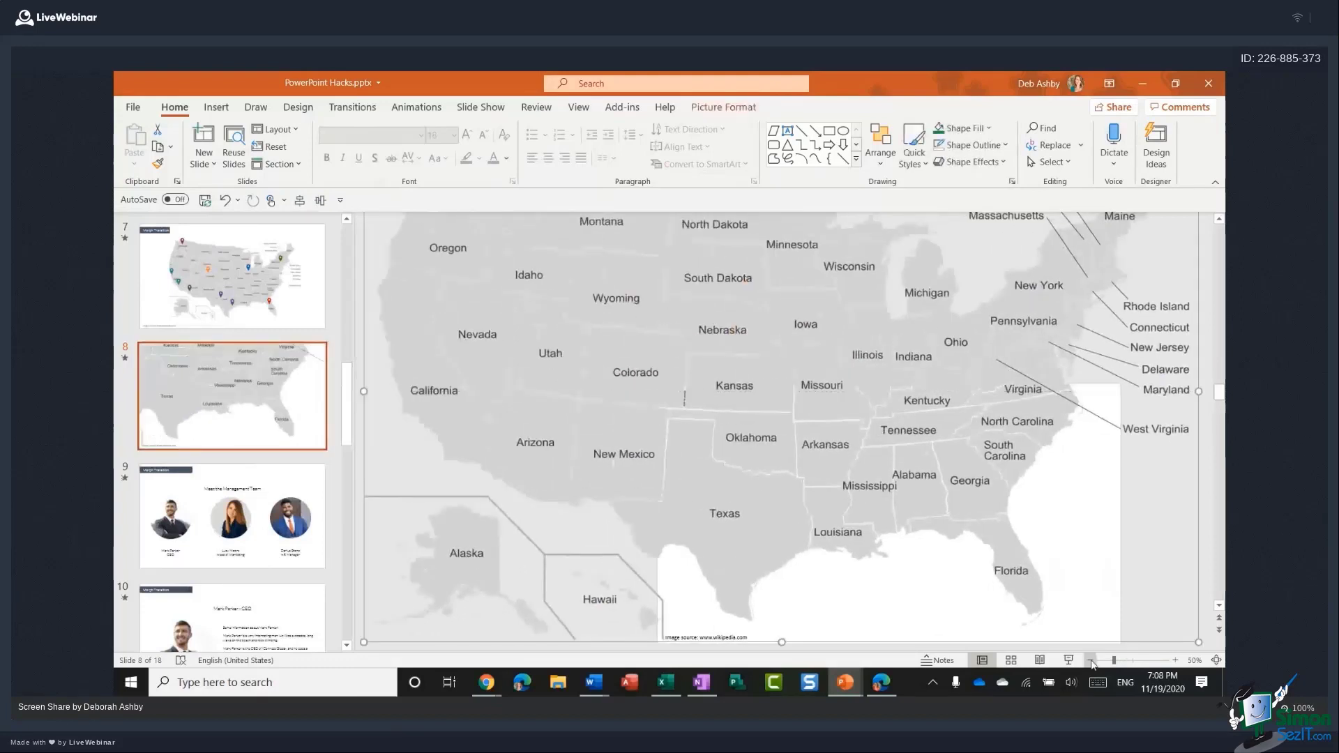
{"action": "left_click", "coordinate": [1089, 660]}
{"action": "left_click", "coordinate": [1089, 660]}
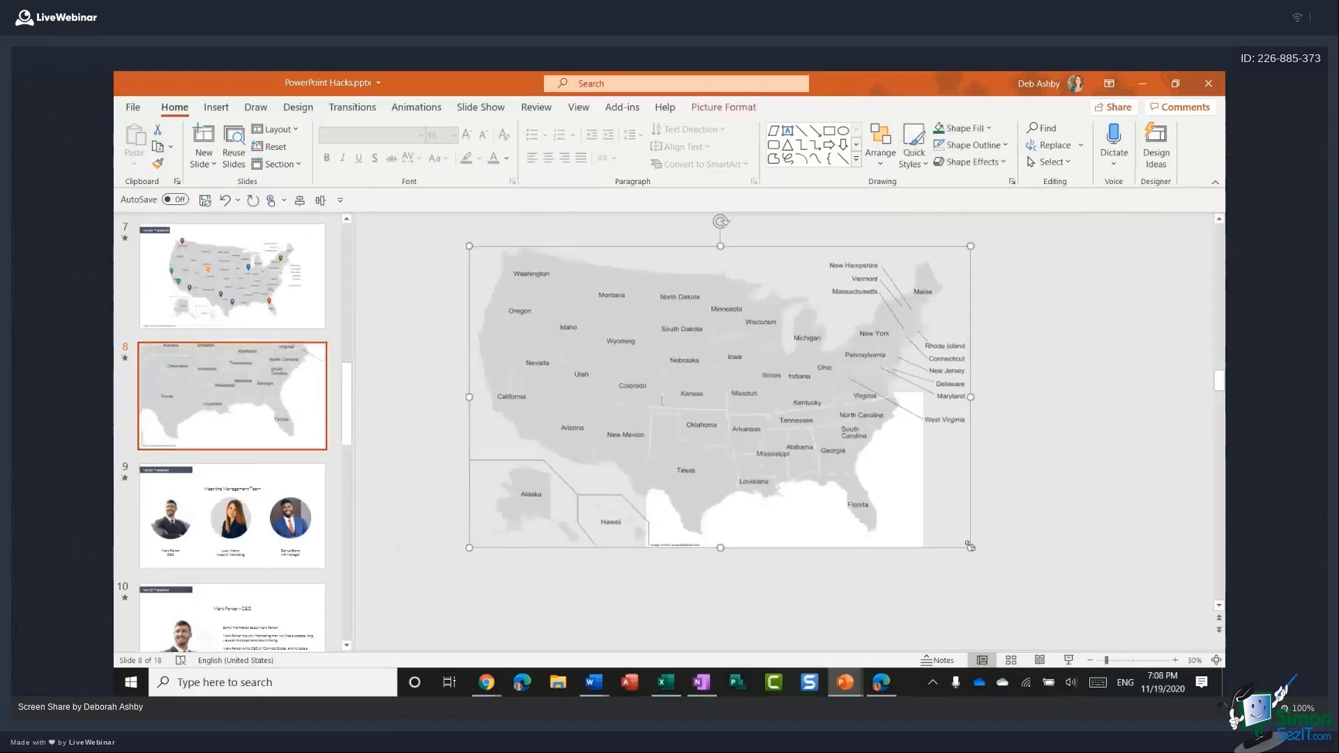
{"action": "left_click_drag", "start_coordinate": [970, 543], "coordinate": [1069, 598]}
{"action": "left_click_drag", "start_coordinate": [923, 456], "coordinate": [817, 489]}
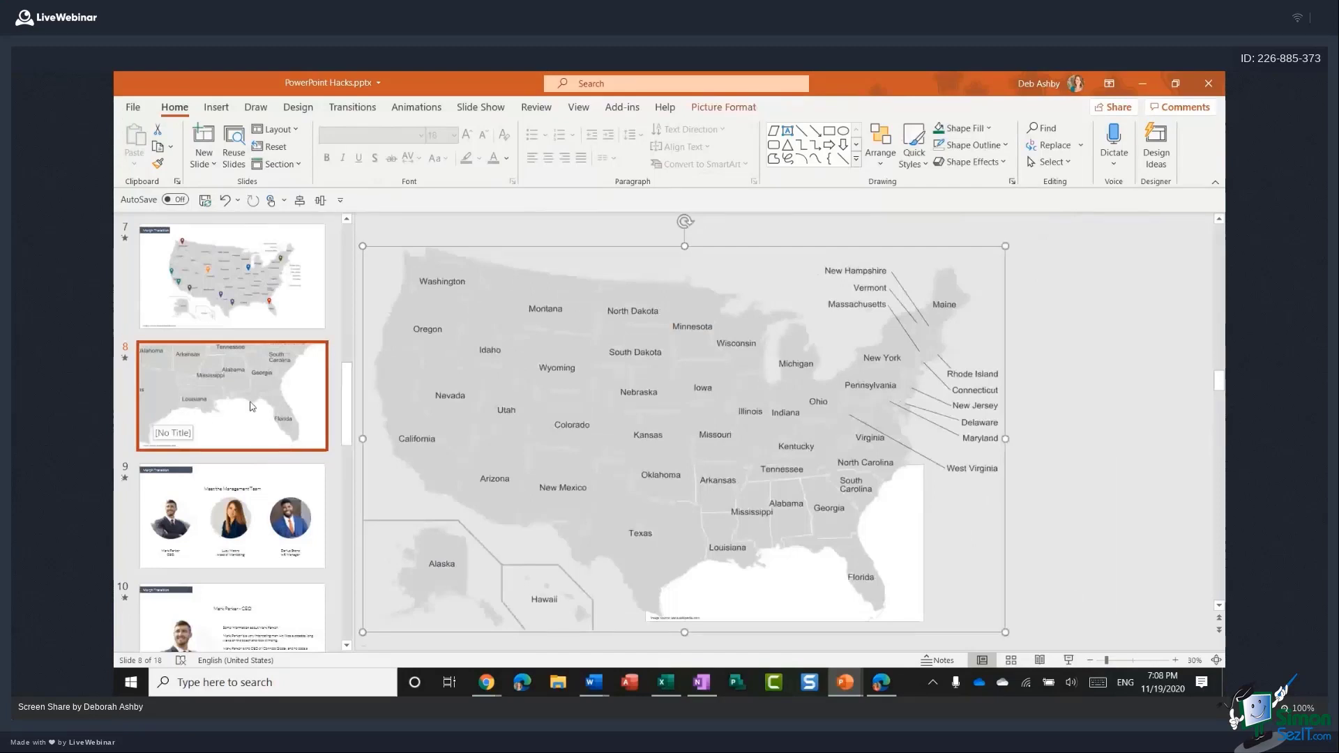
Apply the Morph transition to both the pinned map slide and the zoomed-in map slide.
{"action": "left_click", "coordinate": [230, 279], "text": "ctrl"}
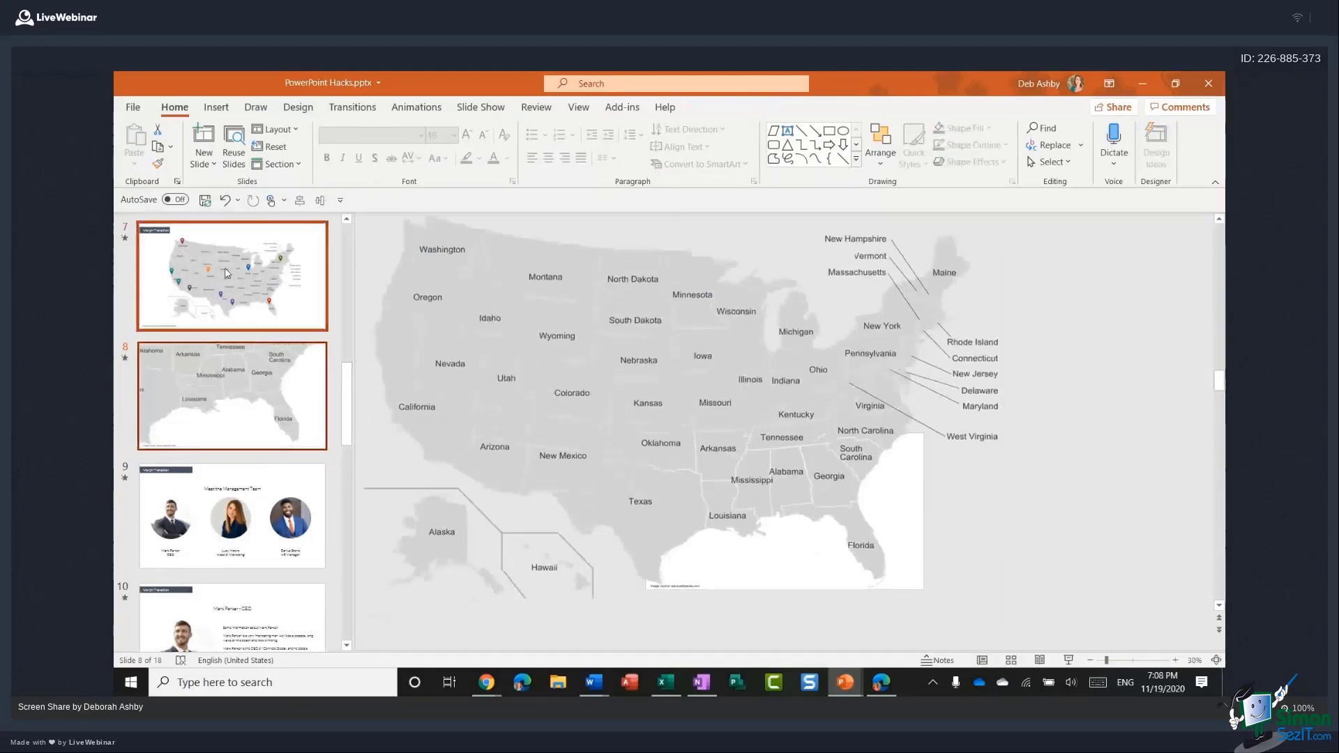
{"action": "left_click", "coordinate": [352, 106]}
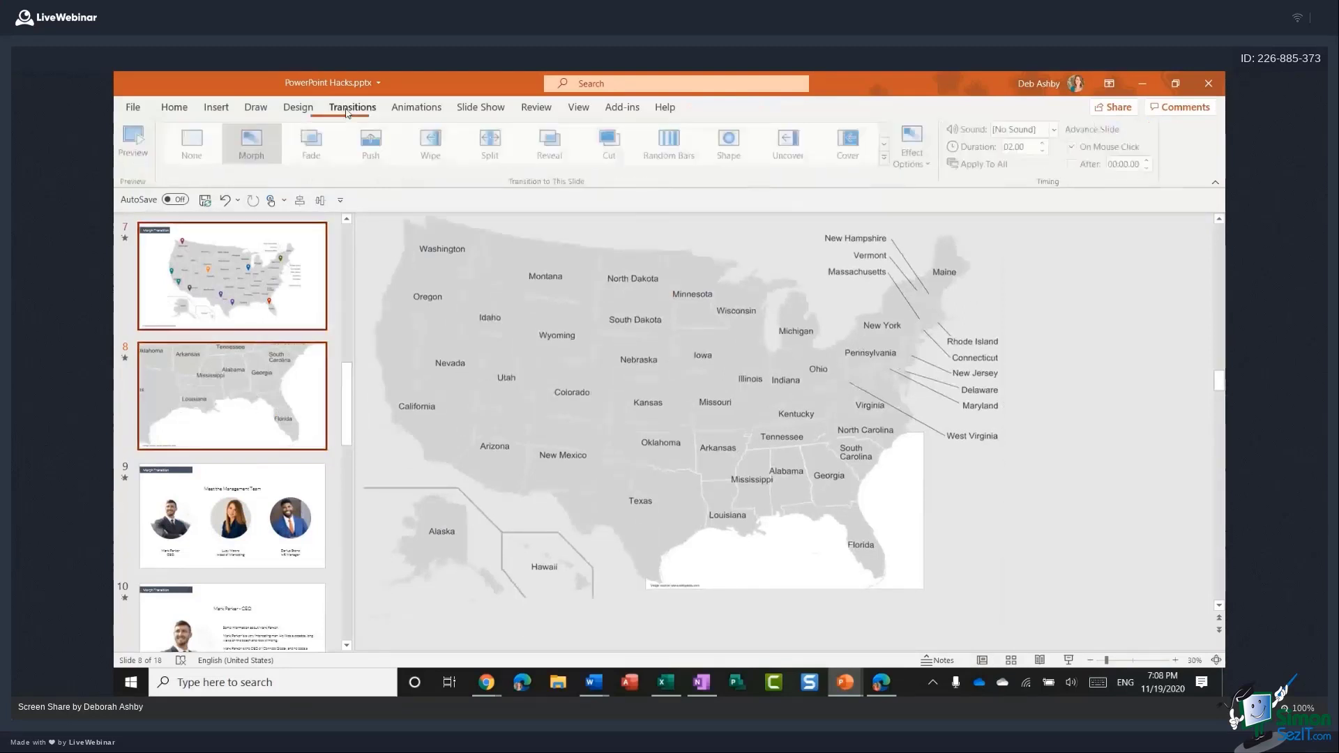
{"action": "left_click", "coordinate": [255, 152]}
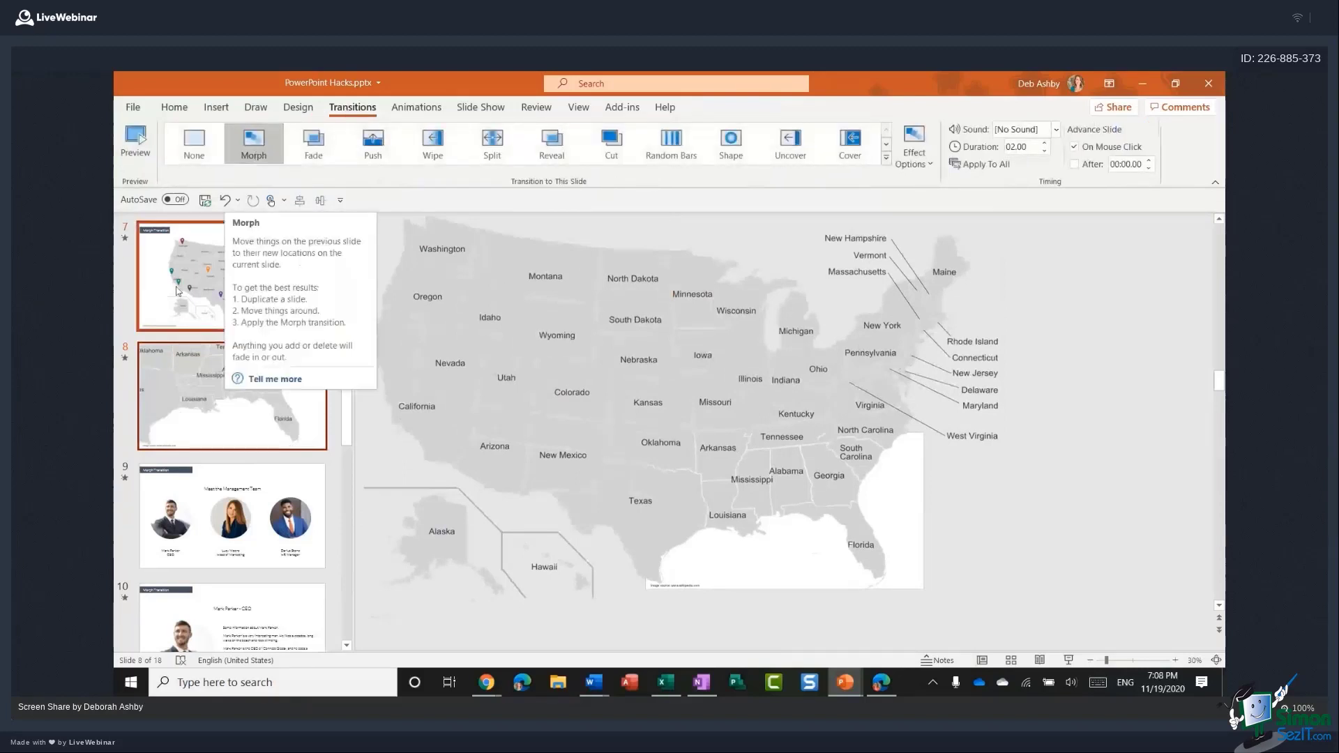
Play the slide show from slide 7 and advance to slide 8 to check the Morph zoom into Florida.
{"action": "key", "text": "Up"}
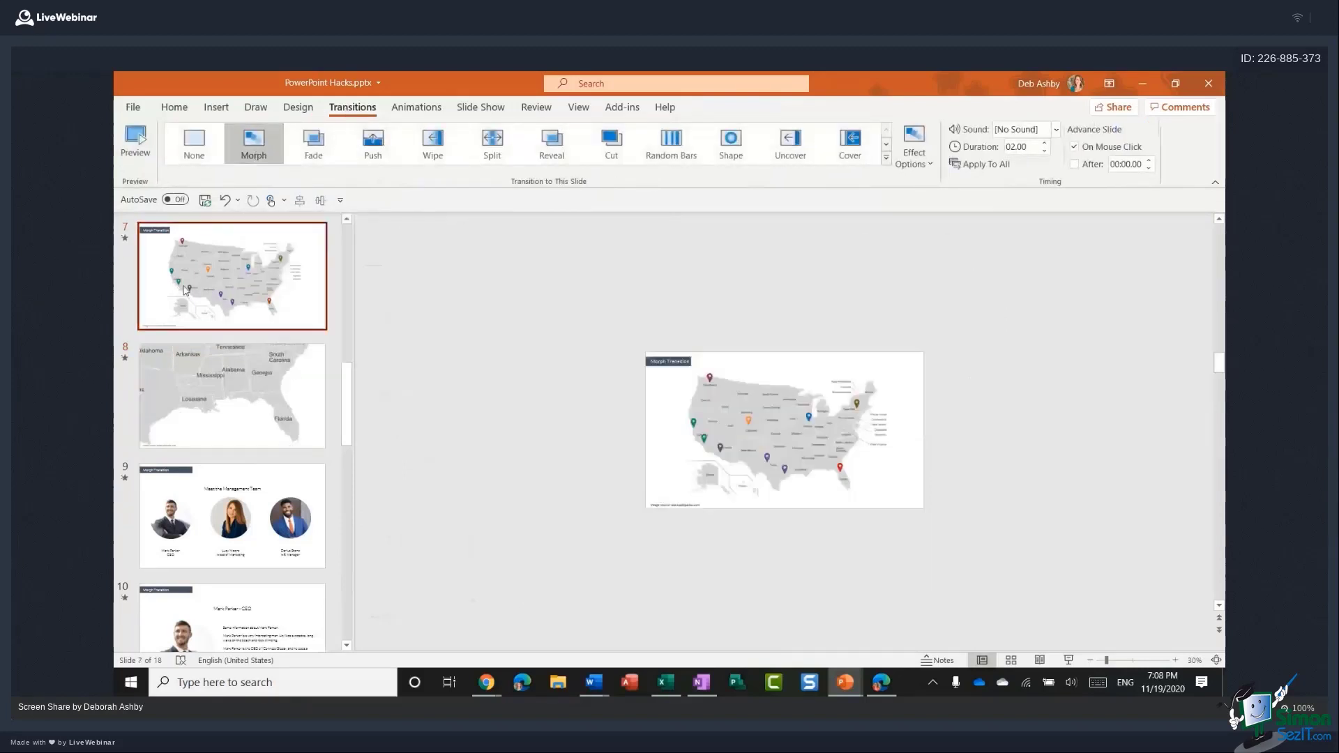
{"action": "left_click", "coordinate": [1068, 660]}
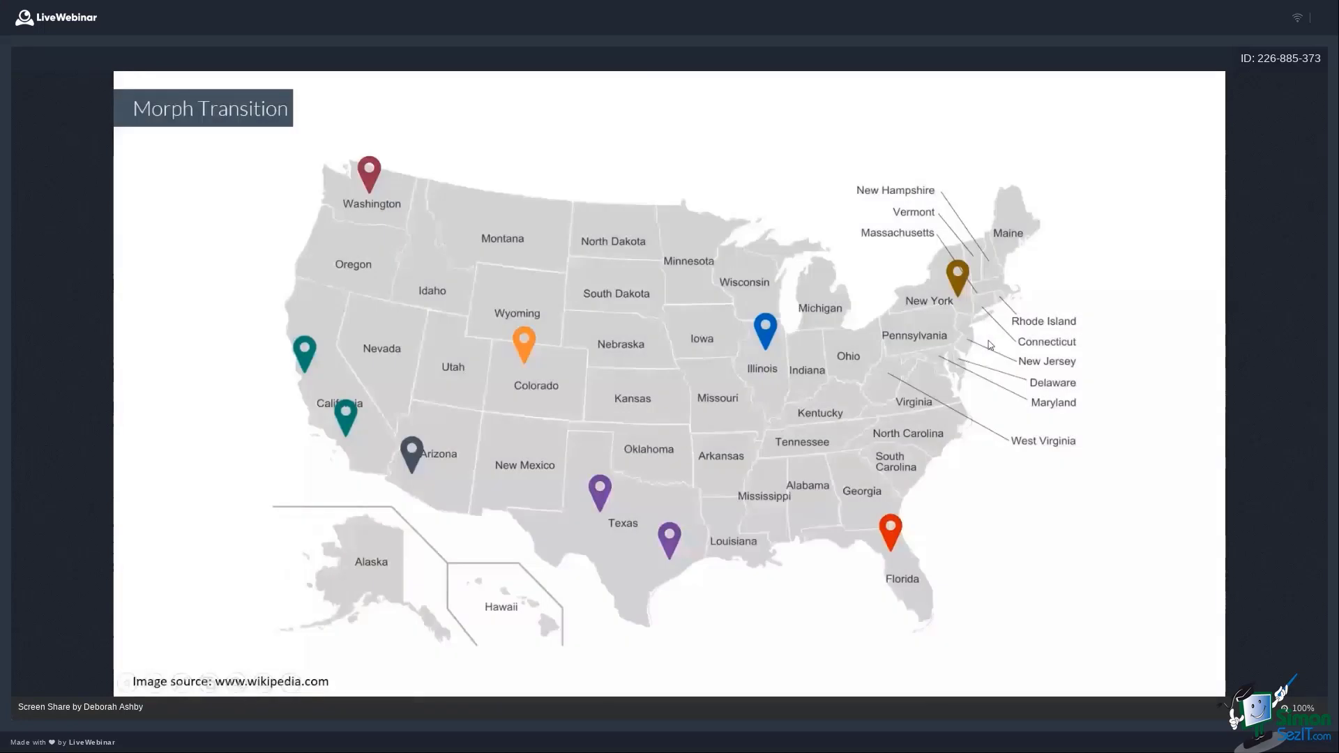
{"action": "left_click", "coordinate": [990, 344]}
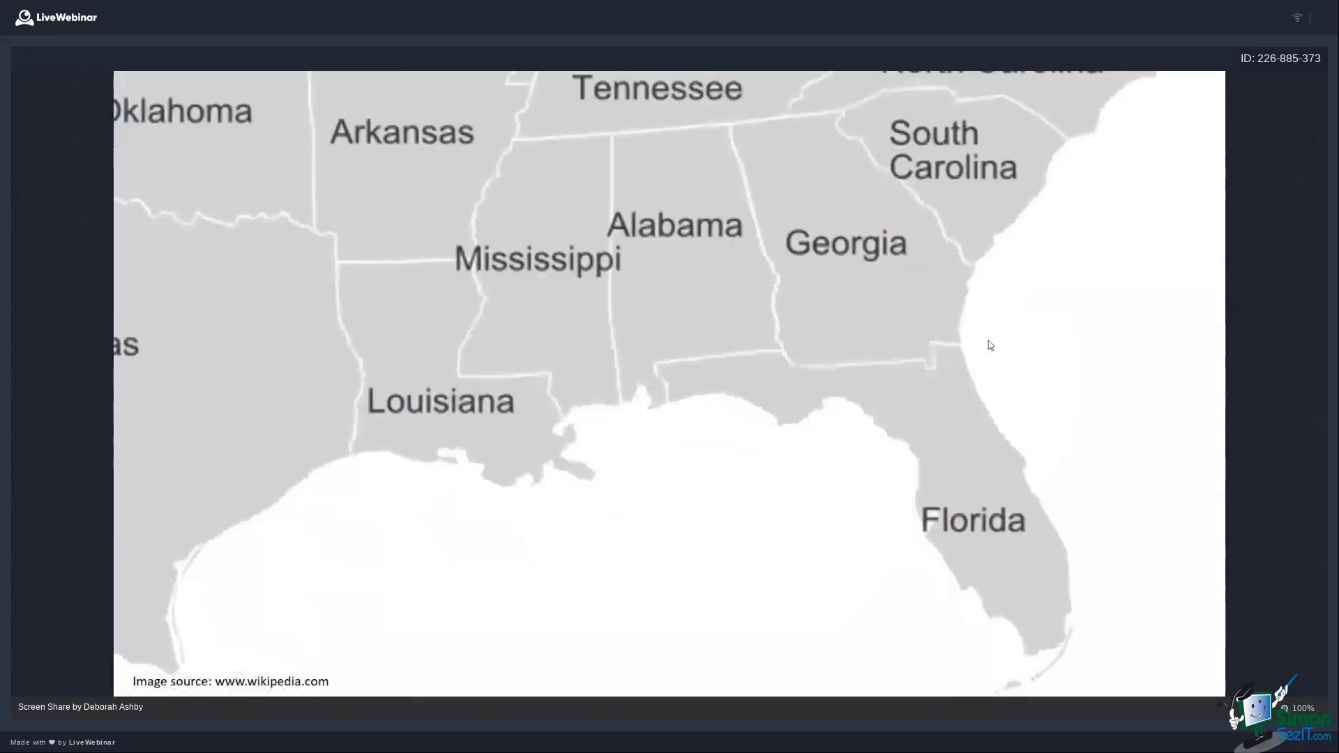
Duplicate zoomed-in map slide 8 and shift the map picture on the copy so it frames Texas.
{"action": "key", "text": "Escape"}
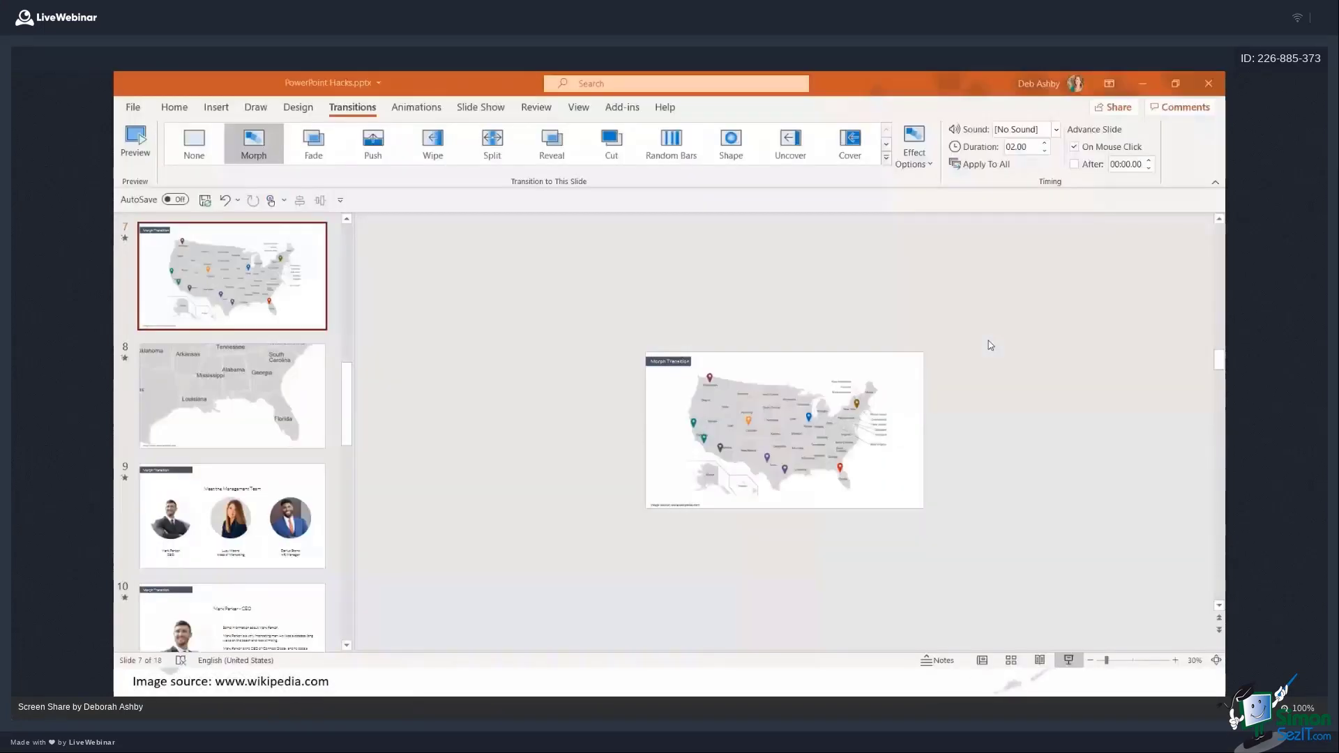
{"action": "left_click", "coordinate": [249, 399]}
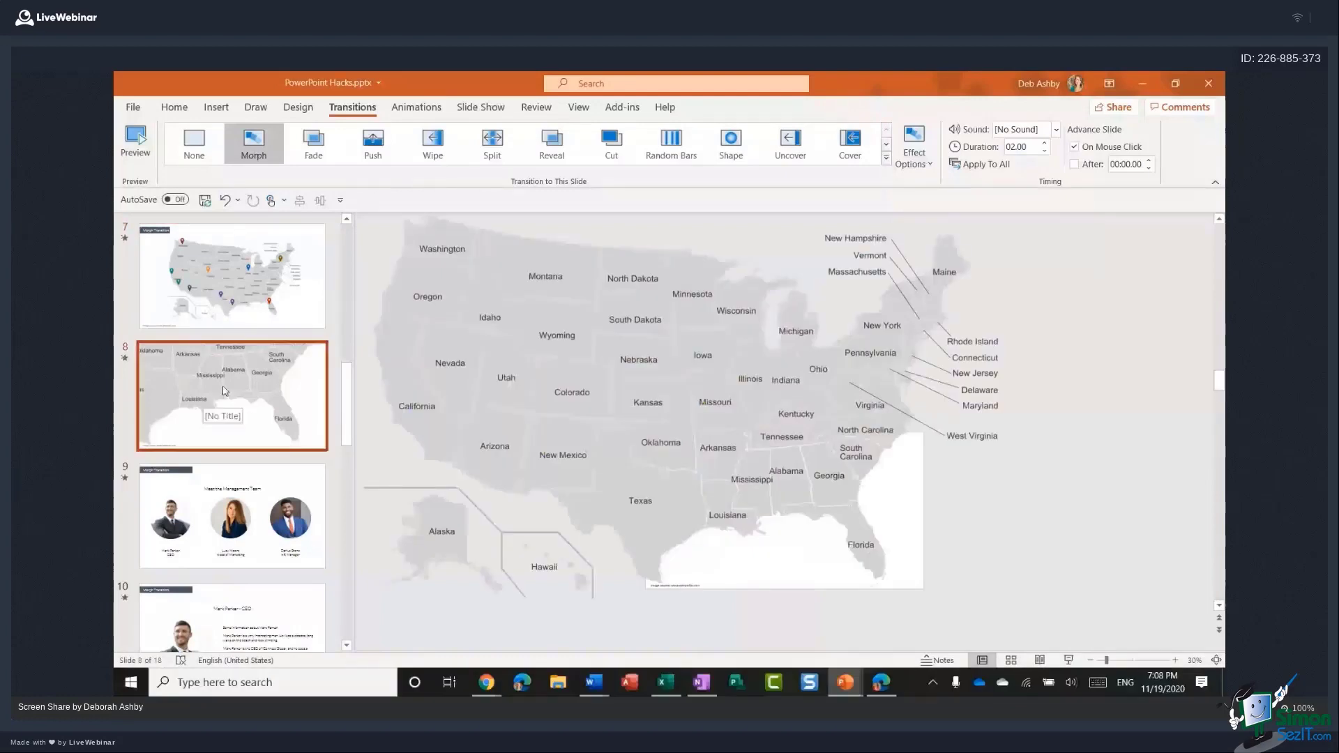
{"action": "key", "text": "ctrl+d"}
{"action": "scroll", "coordinate": [352, 402], "scroll_direction": "down", "scroll_amount": 2}
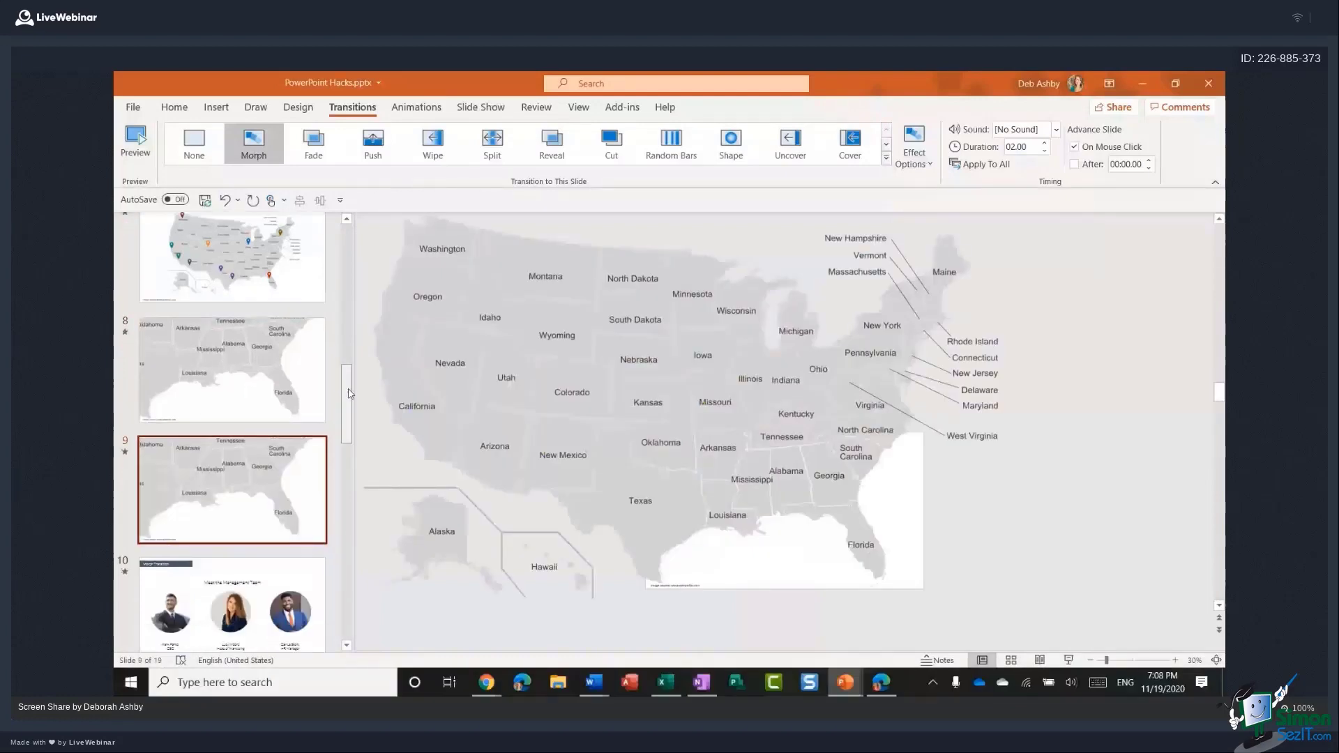
{"action": "scroll", "coordinate": [352, 403], "scroll_direction": "up", "scroll_amount": 1}
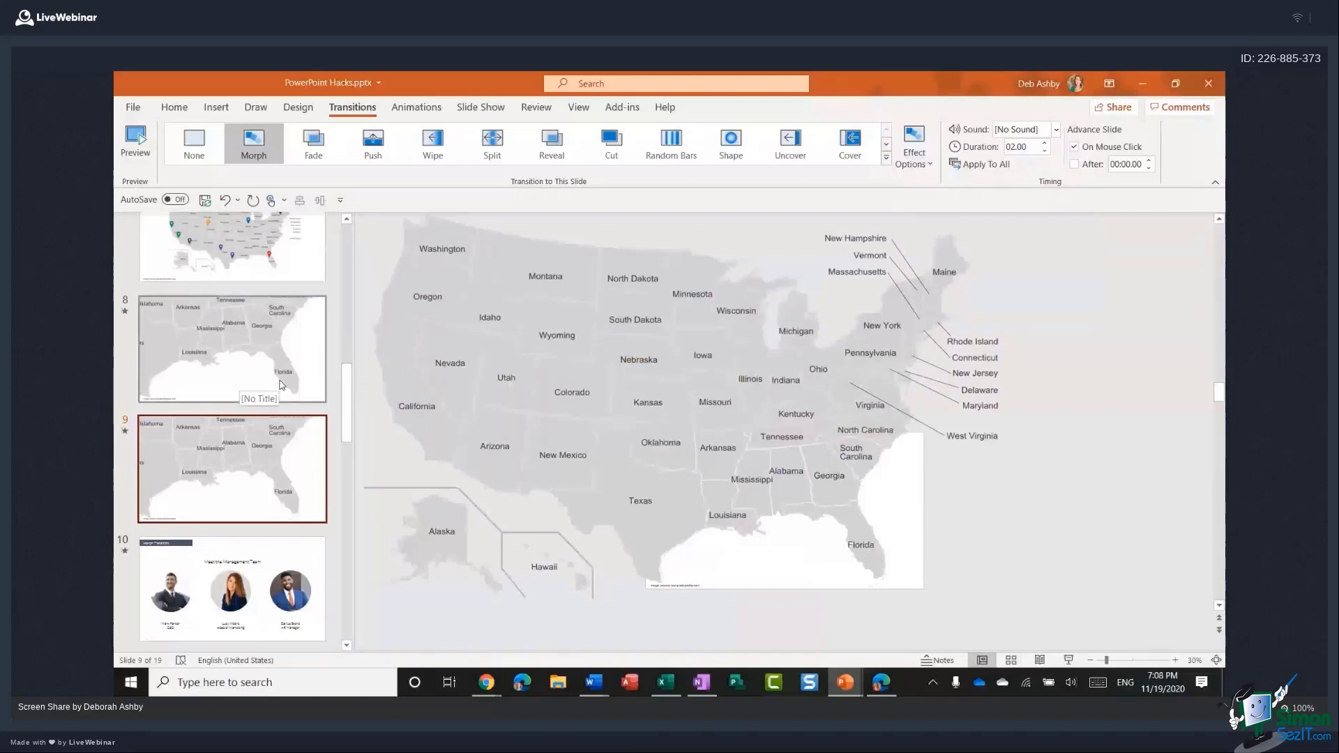
{"action": "left_click", "coordinate": [640, 431]}
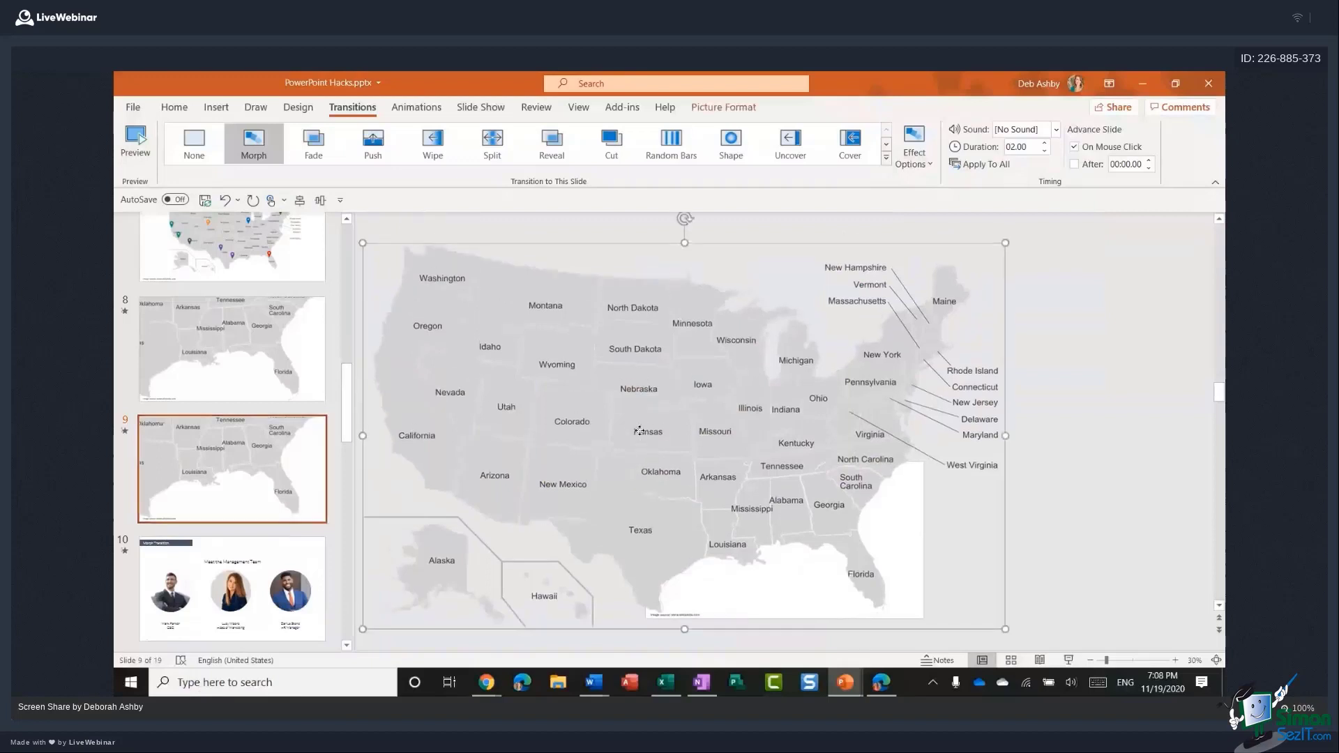
{"action": "left_click_drag", "start_coordinate": [640, 431], "coordinate": [780, 436]}
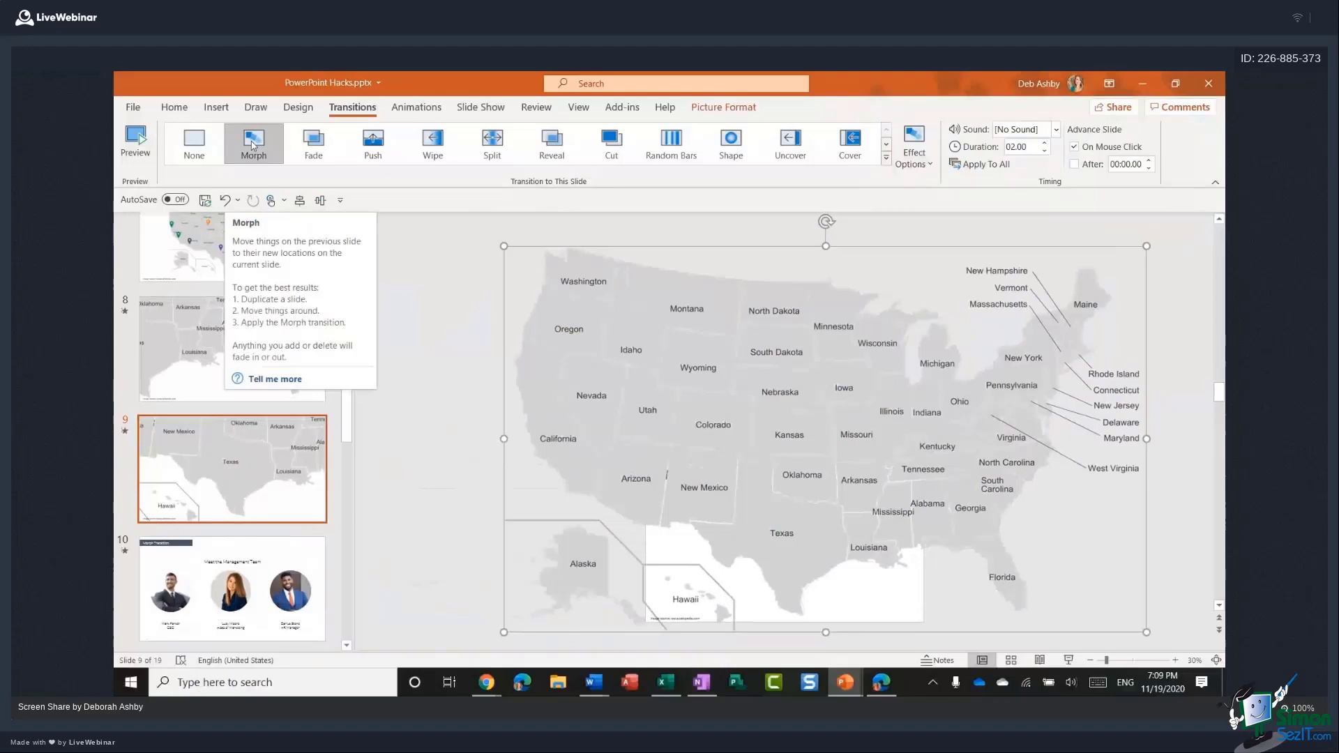
Play the slide show from slide 7 through slides 8 and 9 to check the Morph pan from Florida to Texas.
{"action": "left_click", "coordinate": [180, 258]}
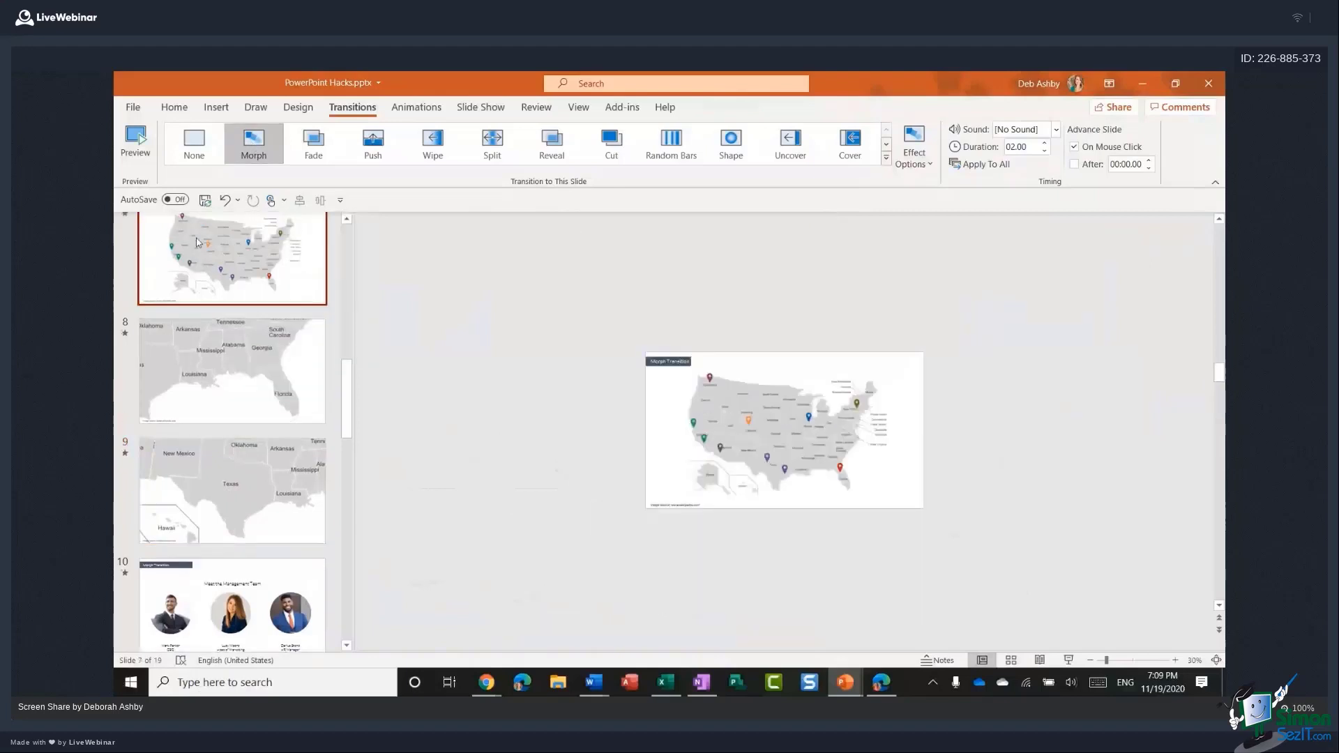
{"action": "left_click", "coordinate": [1068, 661]}
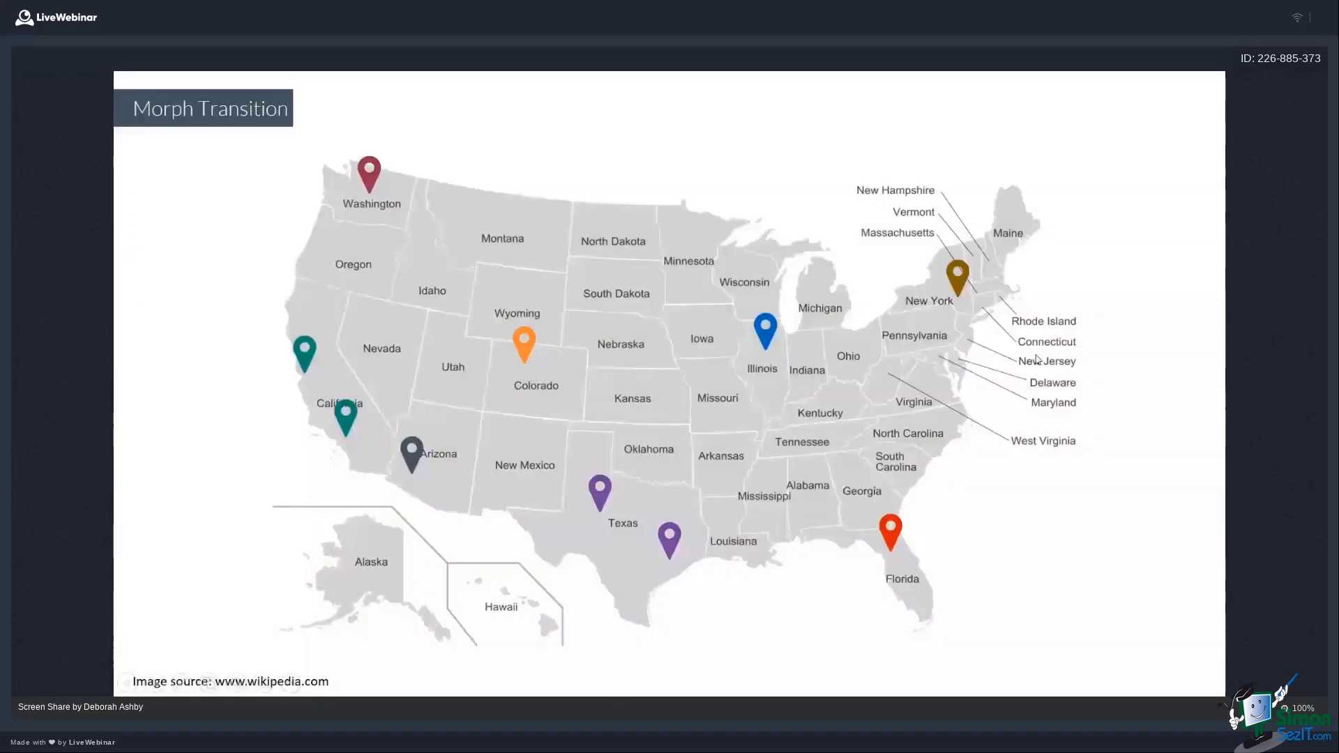
{"action": "left_click", "coordinate": [1036, 359]}
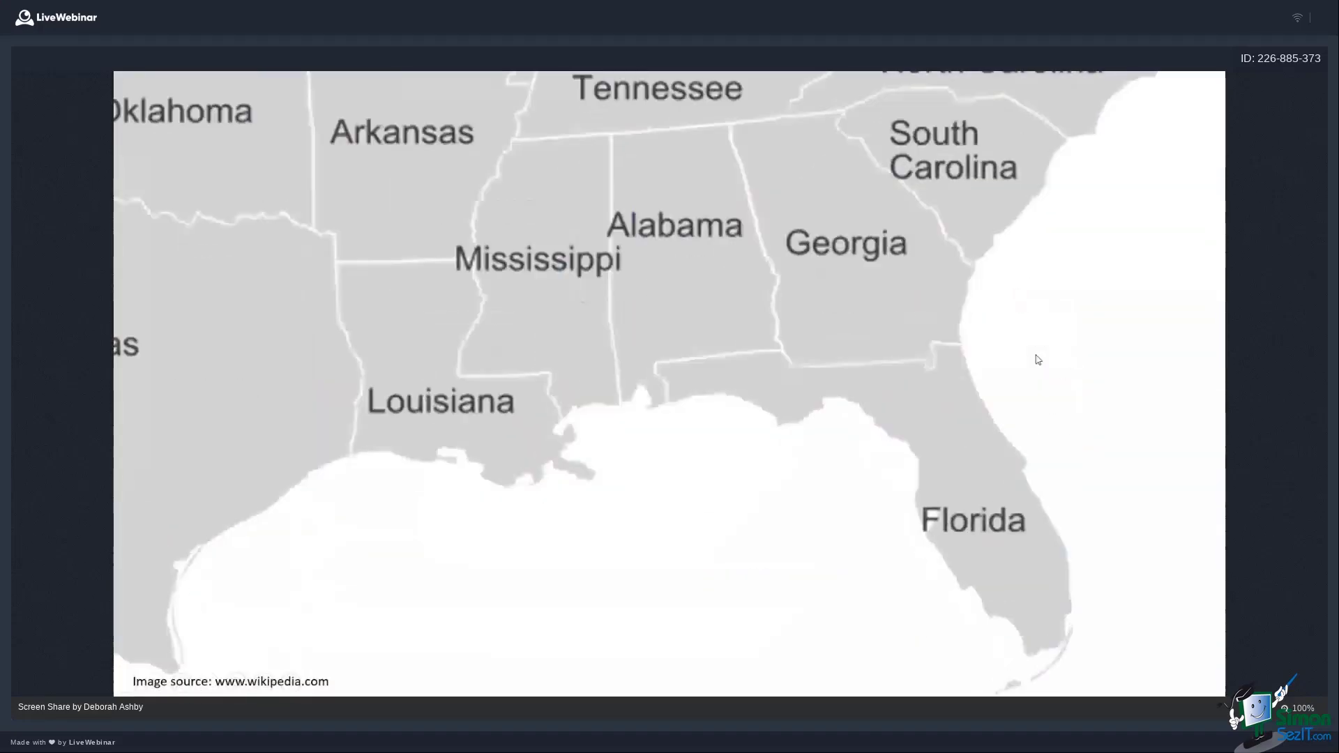
{"action": "left_click", "coordinate": [1036, 359]}
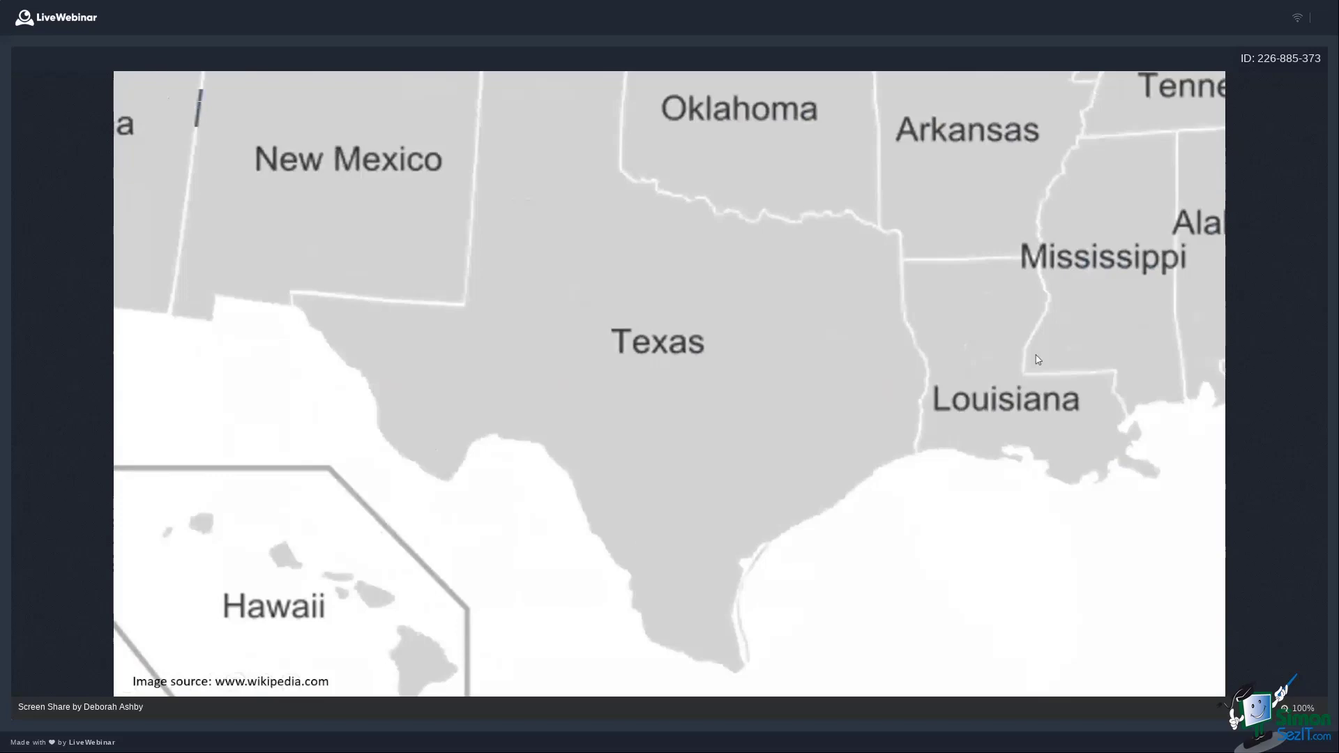
{"action": "key", "text": "Escape"}
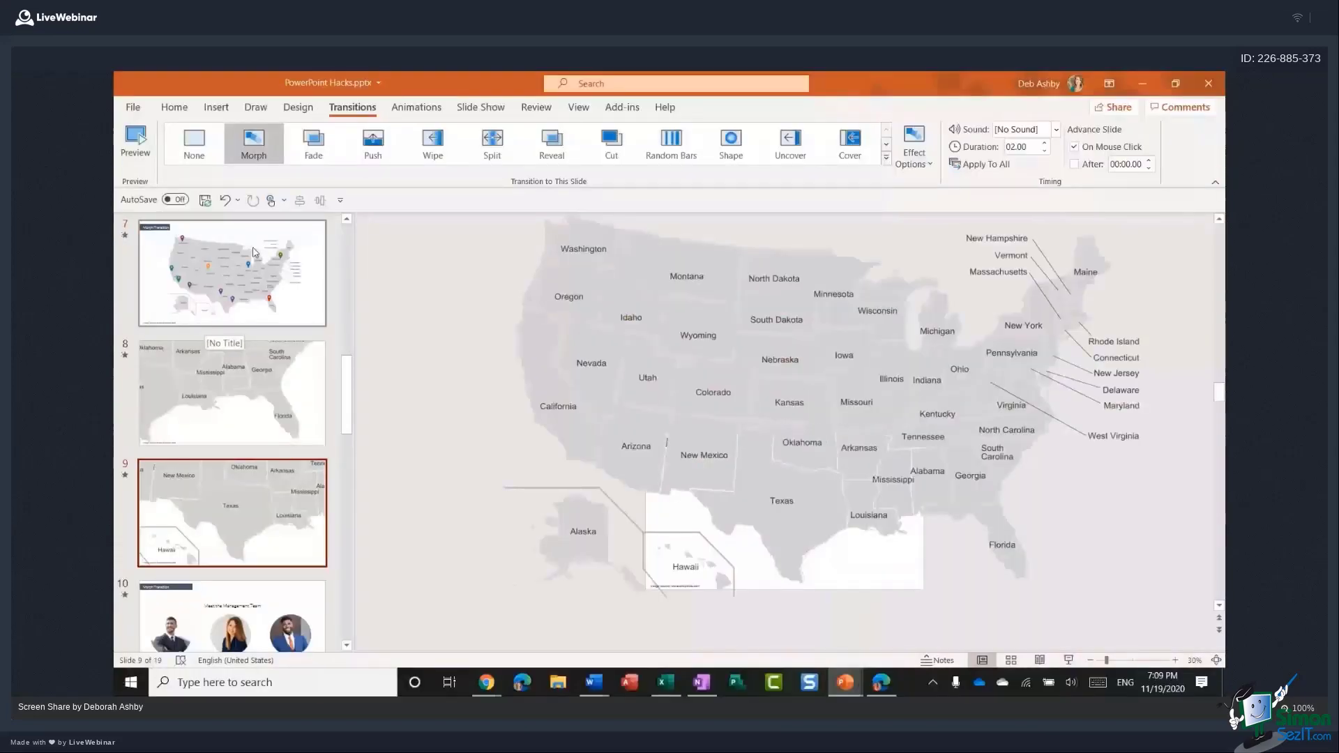
Duplicate pinned US map slide 7 and move the copy below the Texas close-up as slide 10.
{"action": "left_click", "coordinate": [229, 271]}
{"action": "key", "text": "ctrl+m"}
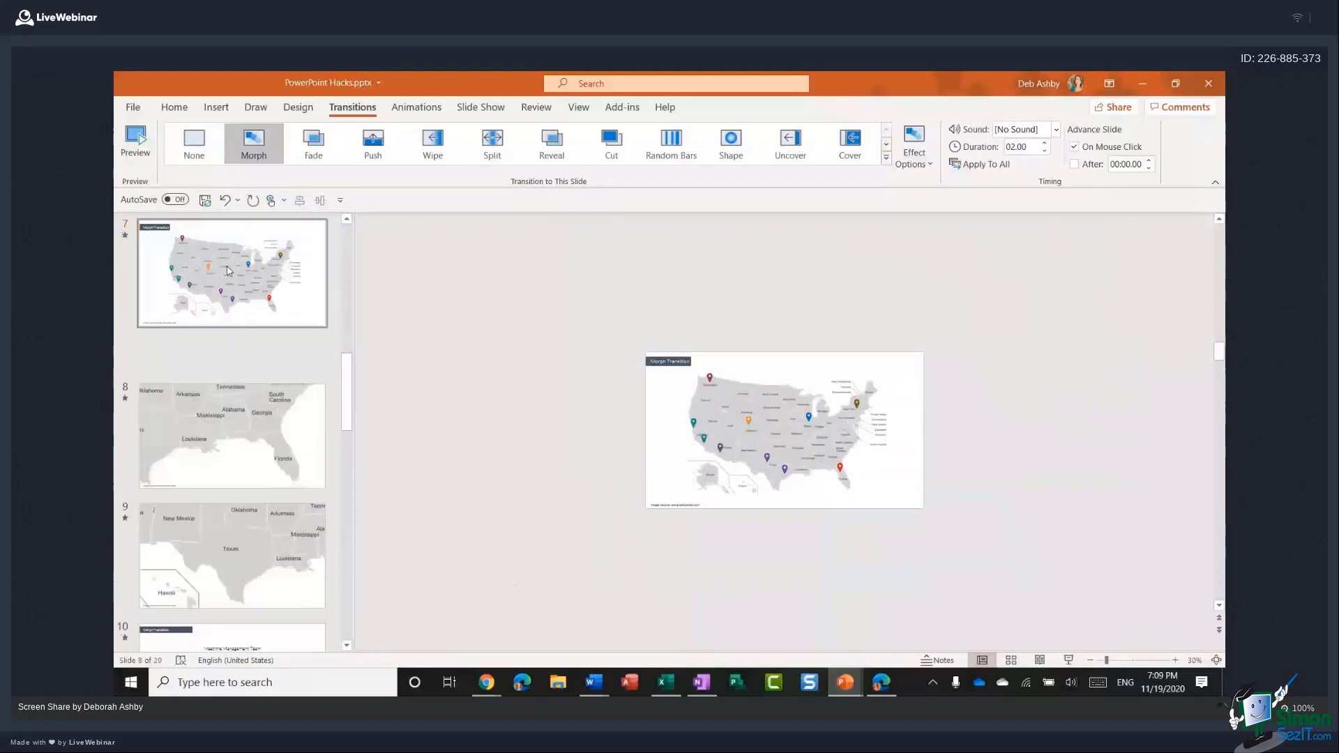
{"action": "key", "text": "Down"}
{"action": "key", "text": "Down"}
{"action": "key", "text": "Down"}
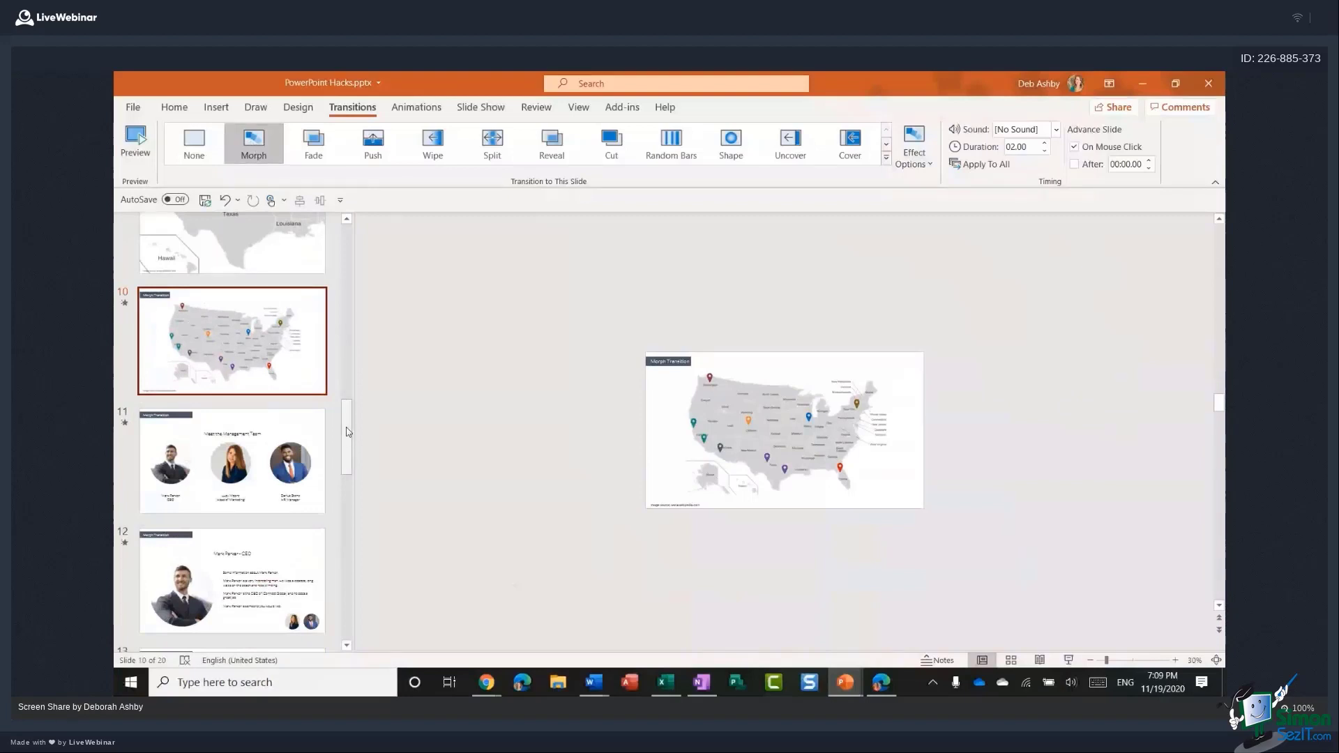
Play the slide show from slide 7 through slide 10 to check the Morph zoom back out to the full map.
{"action": "left_click_drag", "start_coordinate": [347, 438], "coordinate": [354, 362]}
{"action": "left_click", "coordinate": [245, 377]}
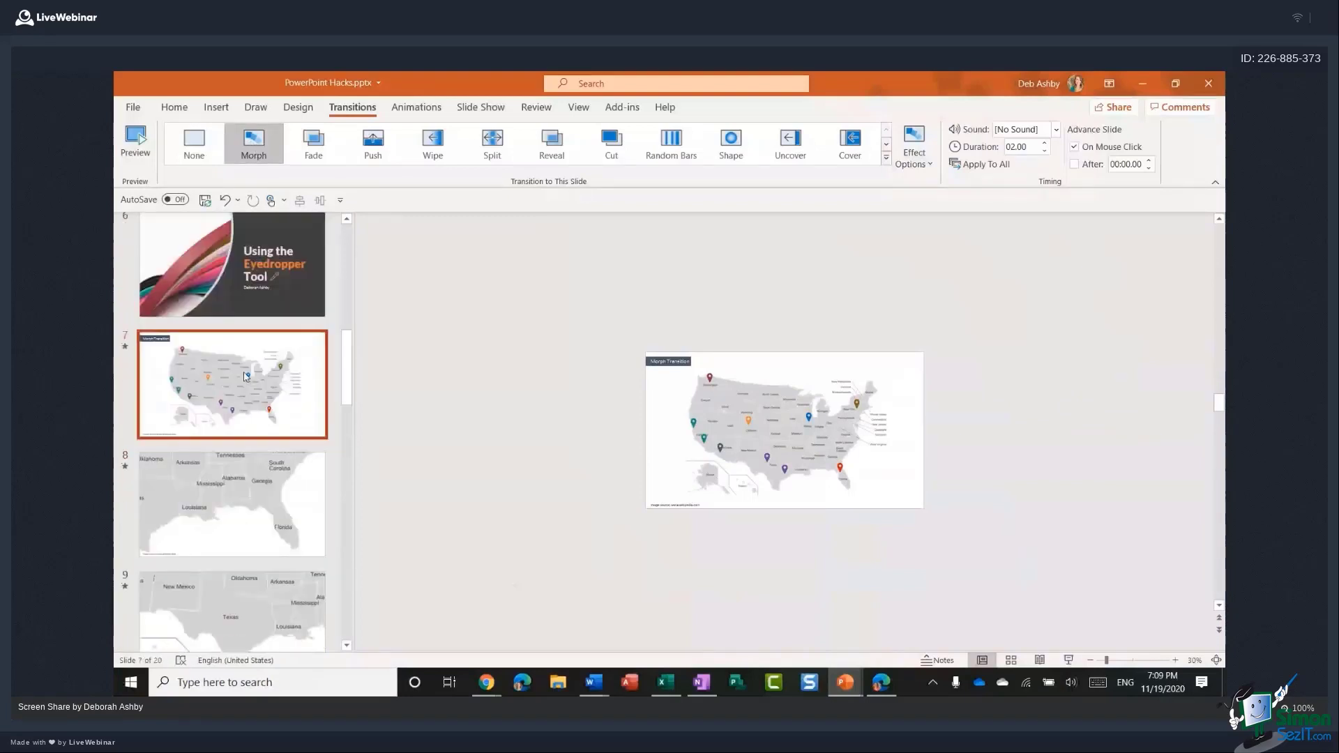
{"action": "left_click", "coordinate": [1068, 661]}
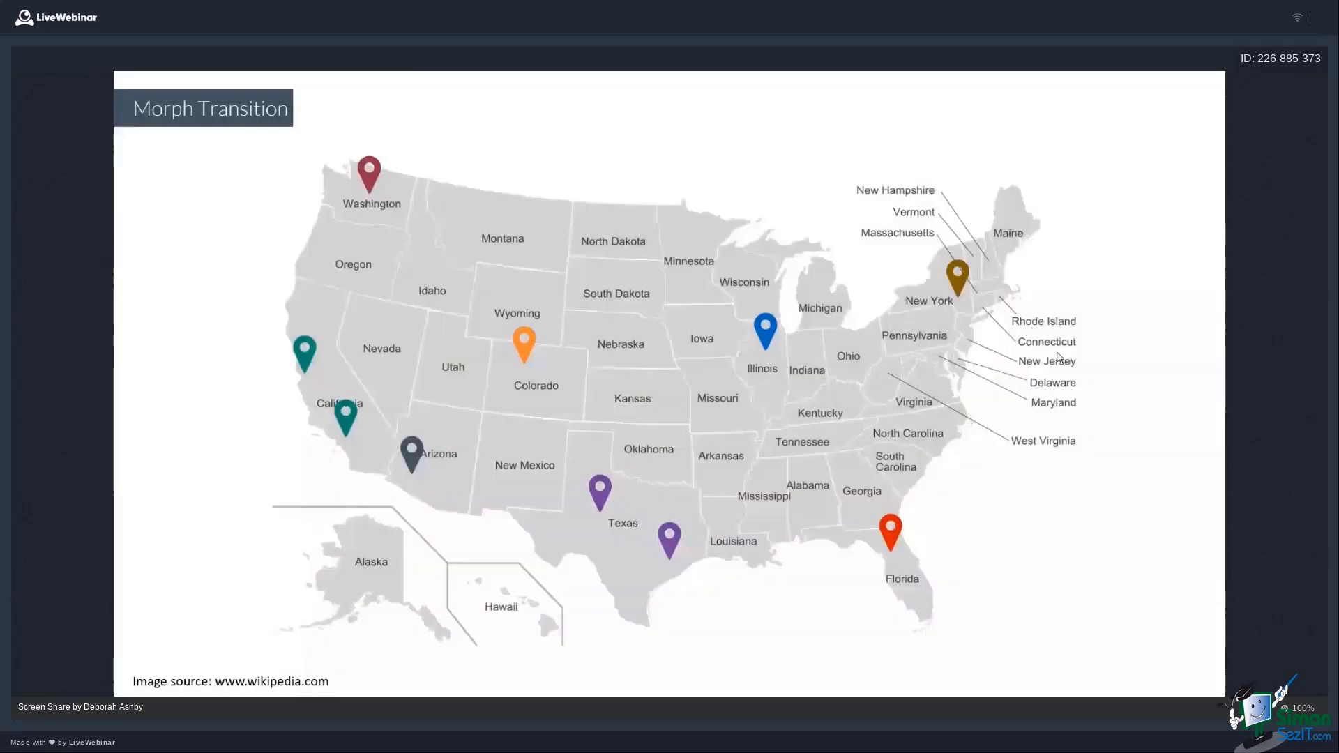
{"action": "left_click", "coordinate": [1058, 357]}
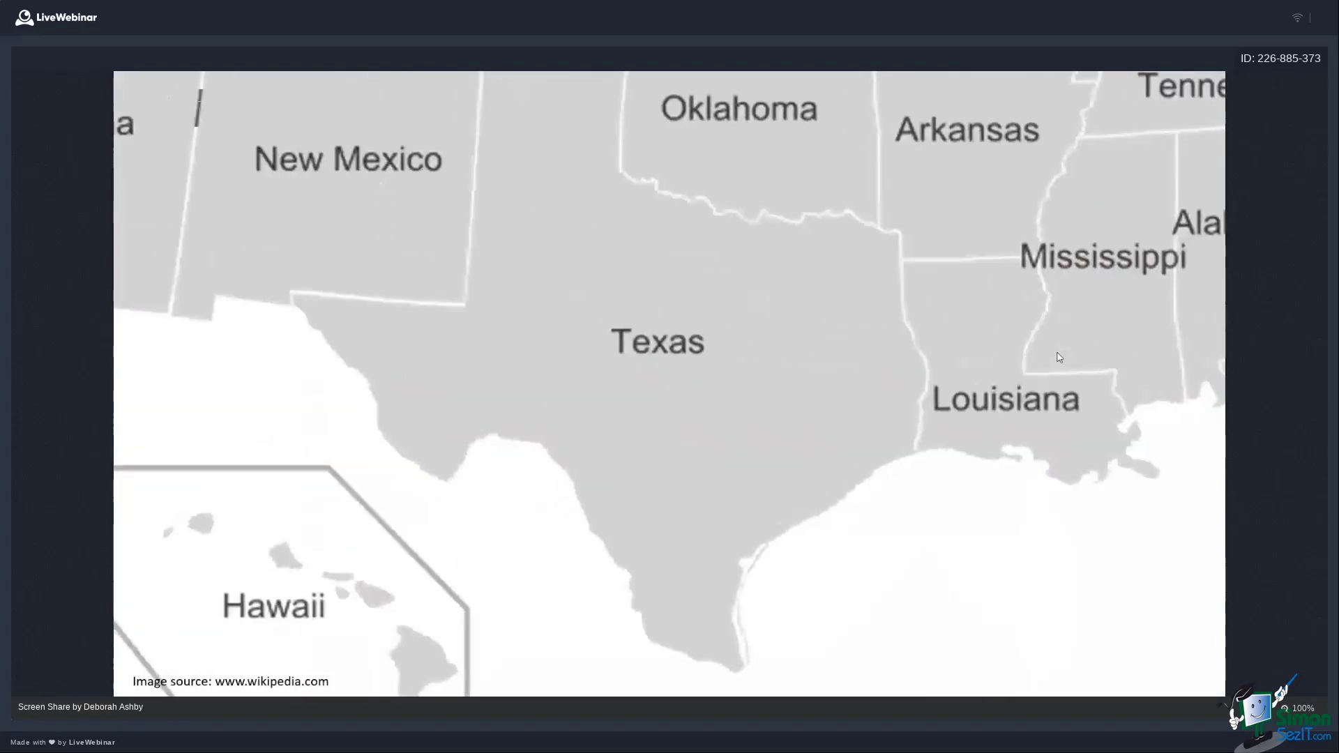
{"action": "left_click", "coordinate": [1059, 358]}
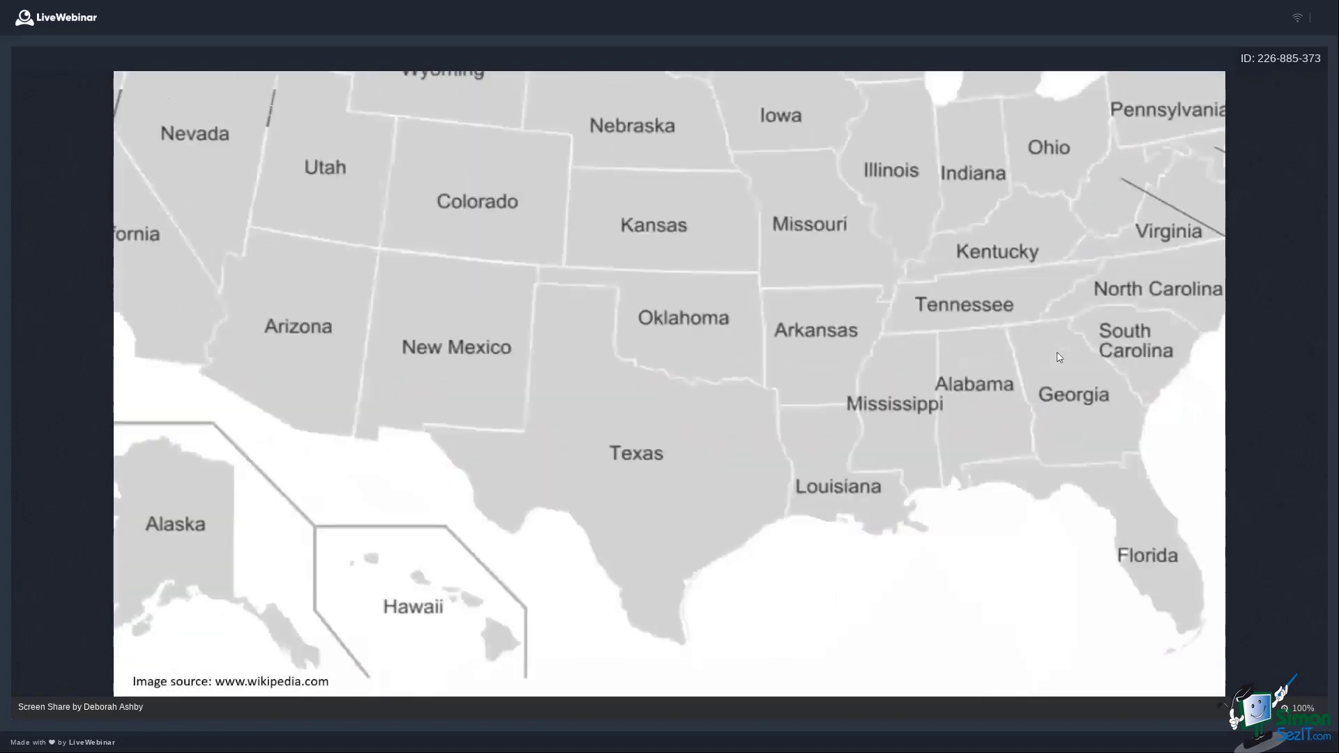
{"action": "left_click", "coordinate": [1059, 358]}
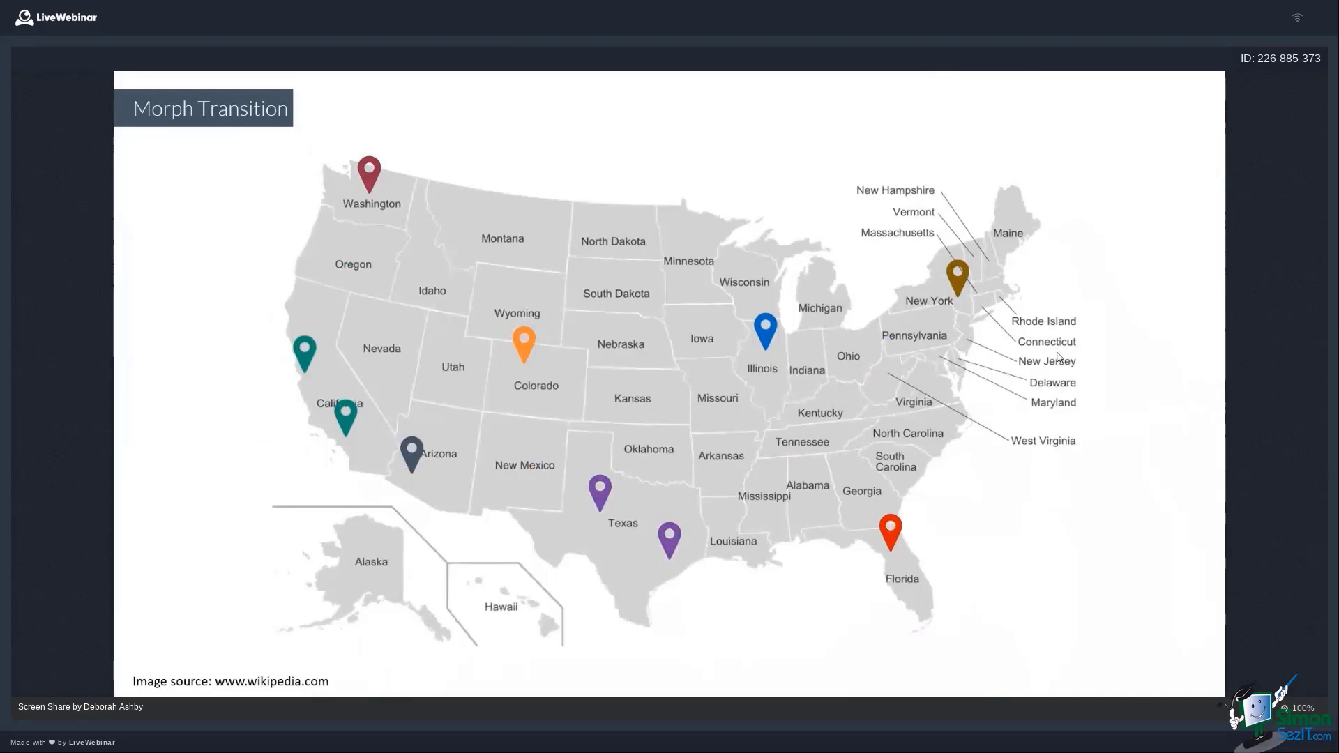
{"action": "key", "text": "Escape"}
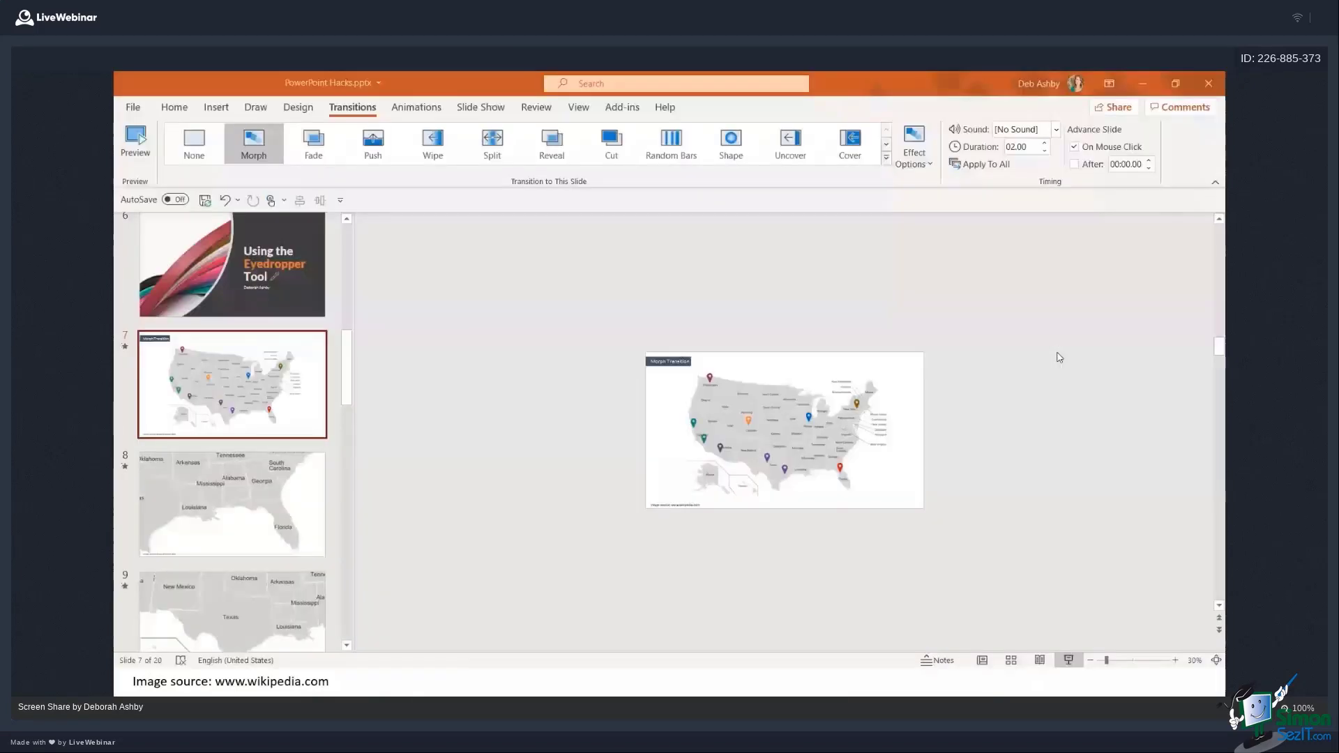
Play the slide show from management team slide 11 through slide 13 to examine the Morph between the portraits.
{"action": "left_click", "coordinate": [1215, 661]}
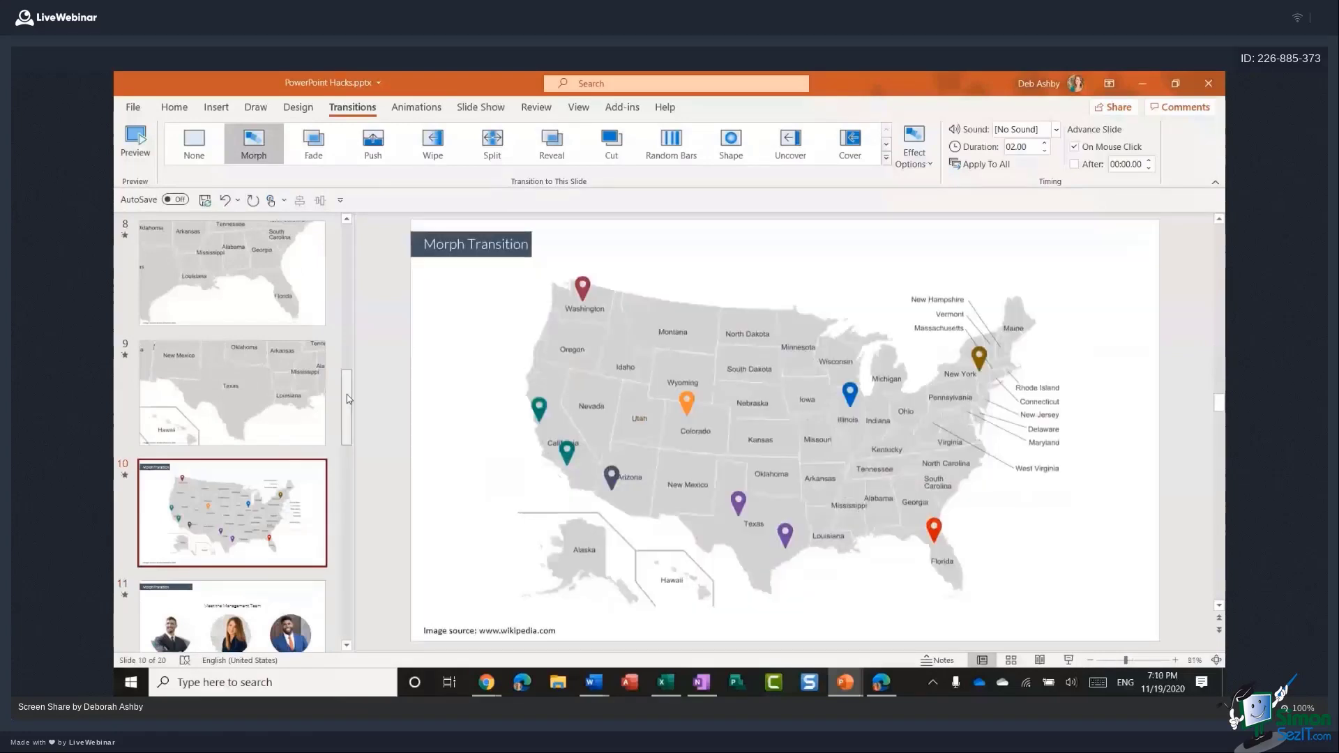
{"action": "left_click_drag", "start_coordinate": [347, 398], "coordinate": [348, 446]}
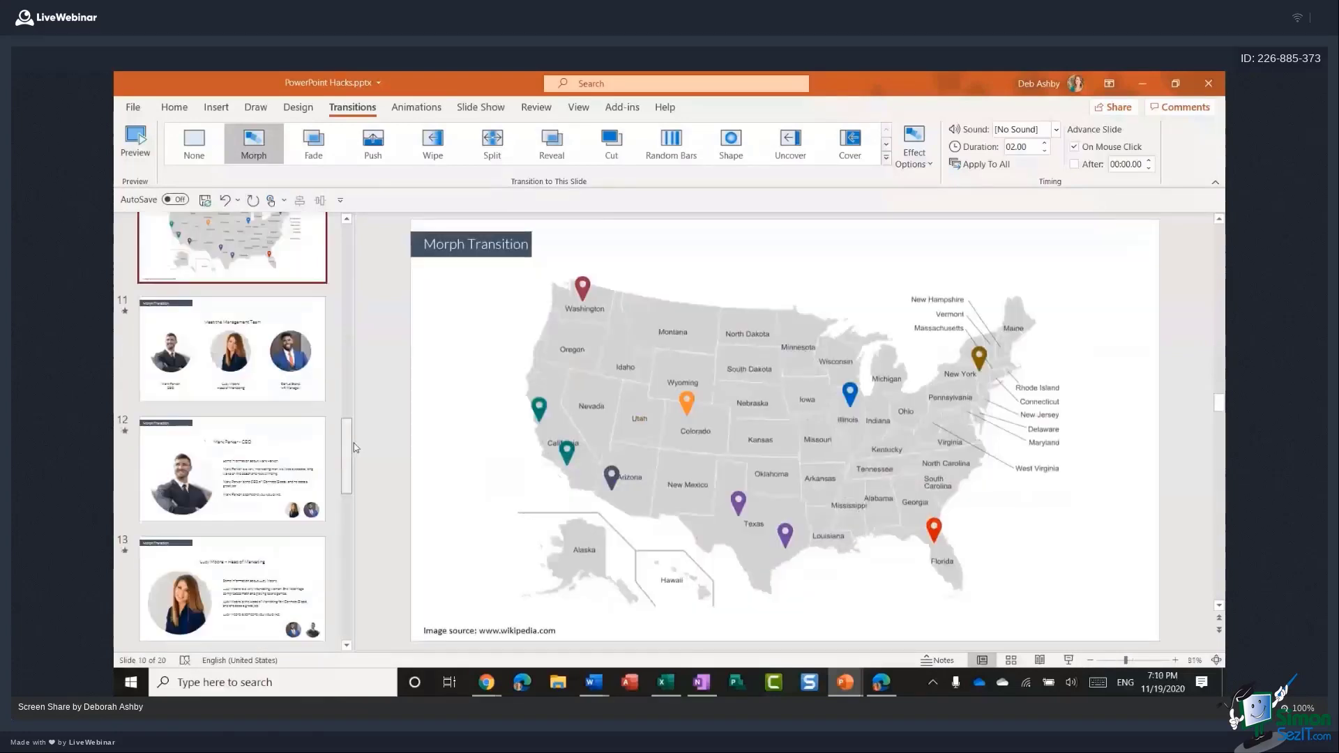
{"action": "left_click", "coordinate": [205, 356]}
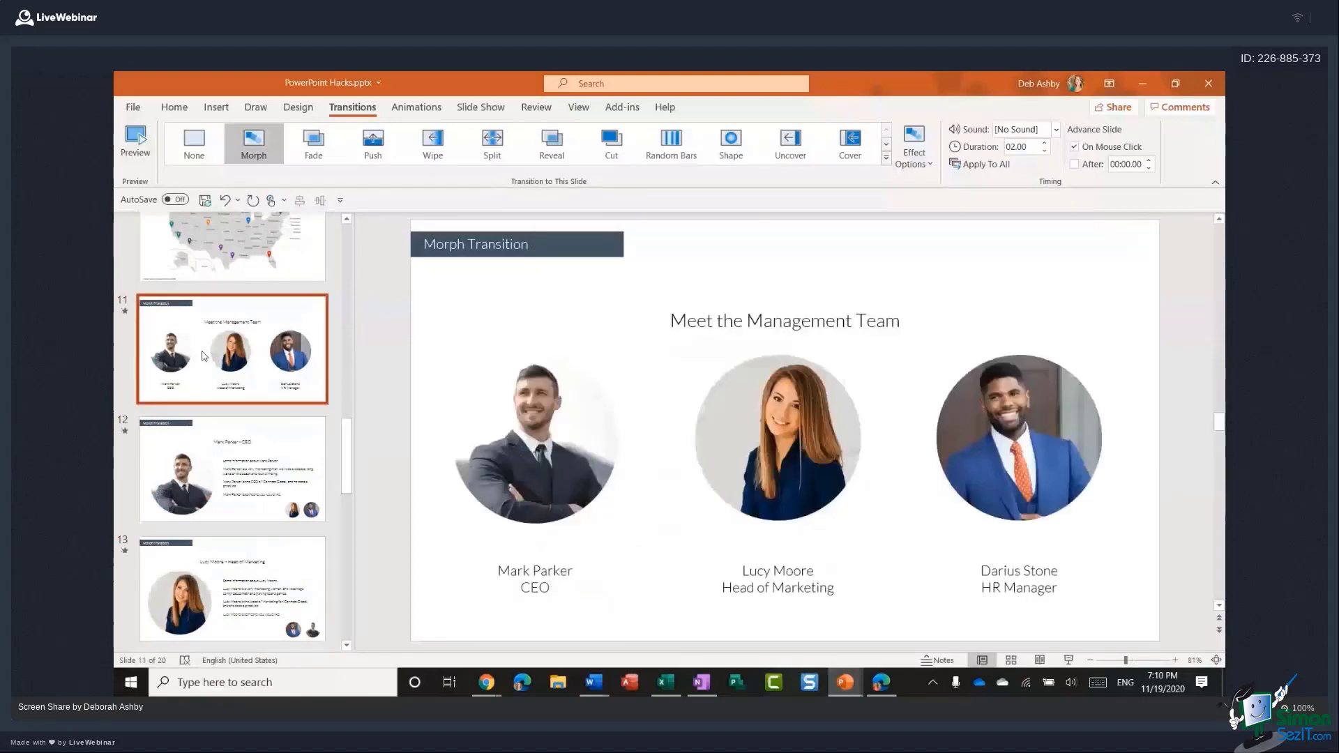
{"action": "left_click", "coordinate": [1069, 661]}
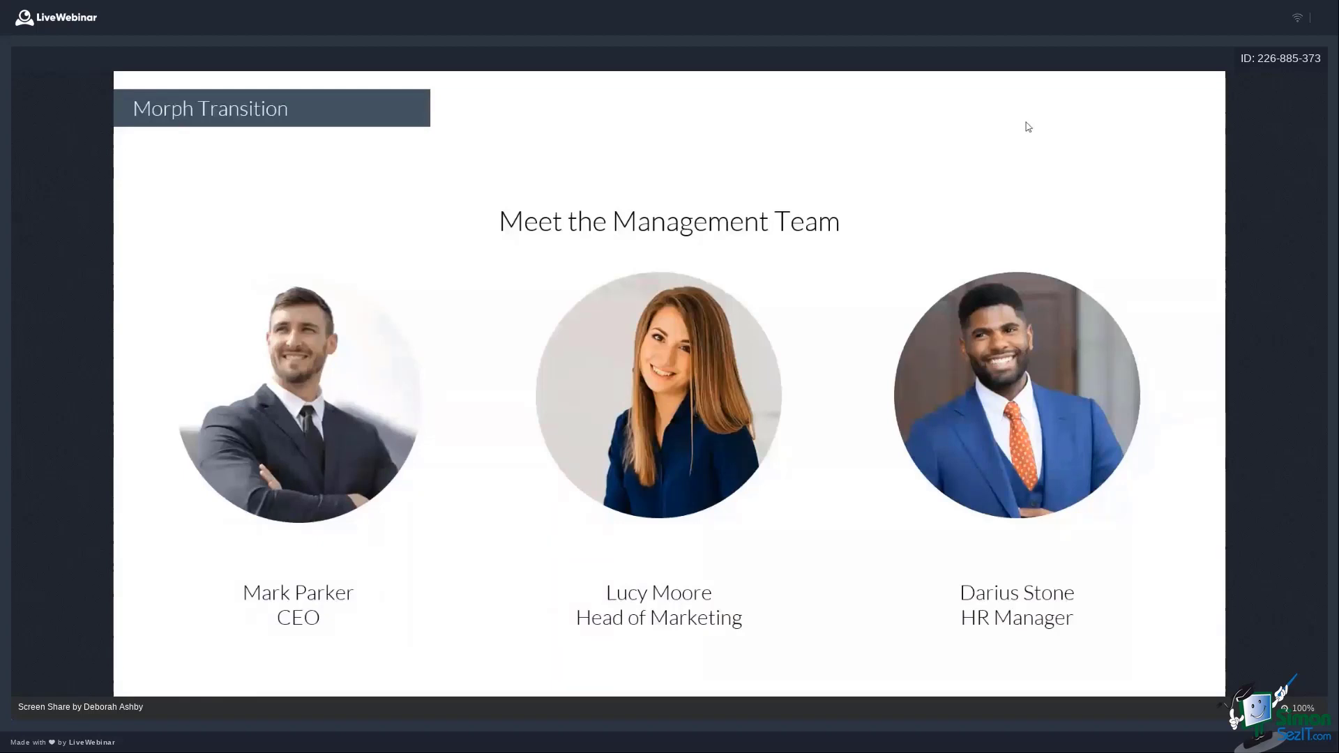
{"action": "left_click", "coordinate": [1028, 126]}
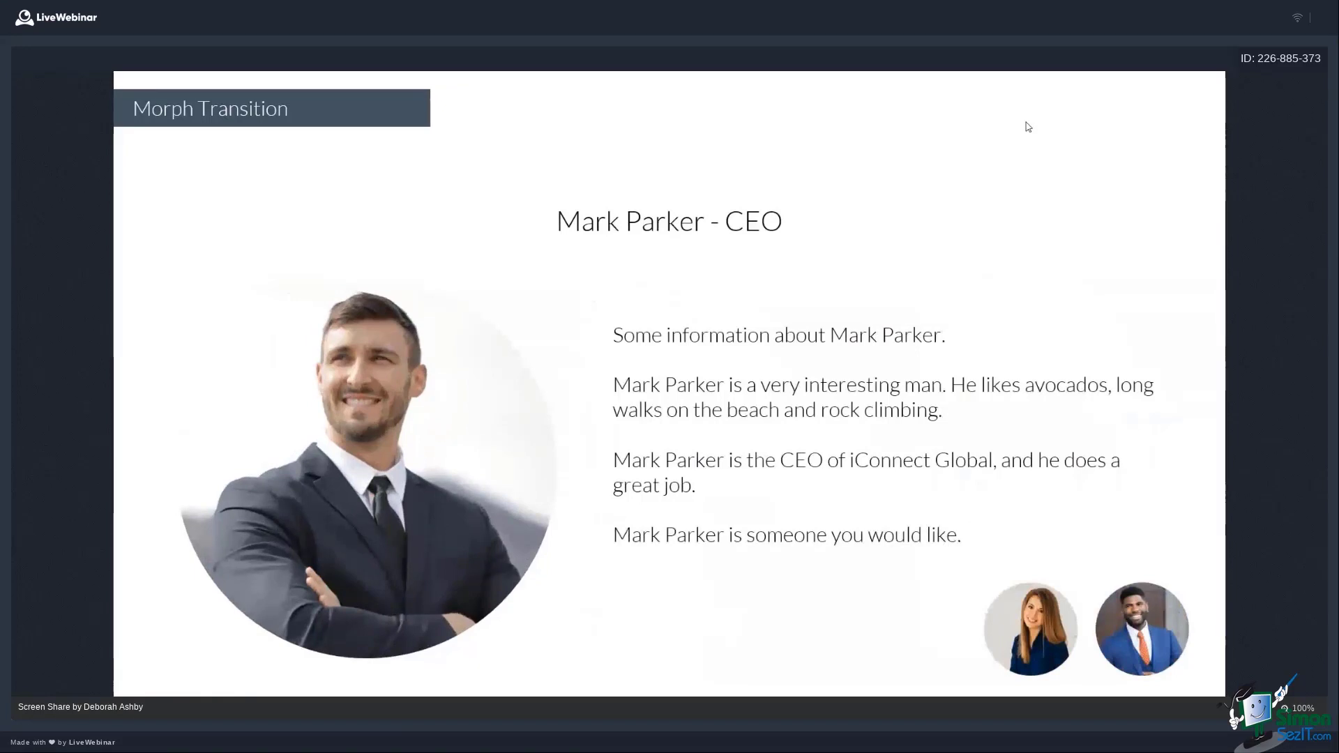
{"action": "key", "text": "Right"}
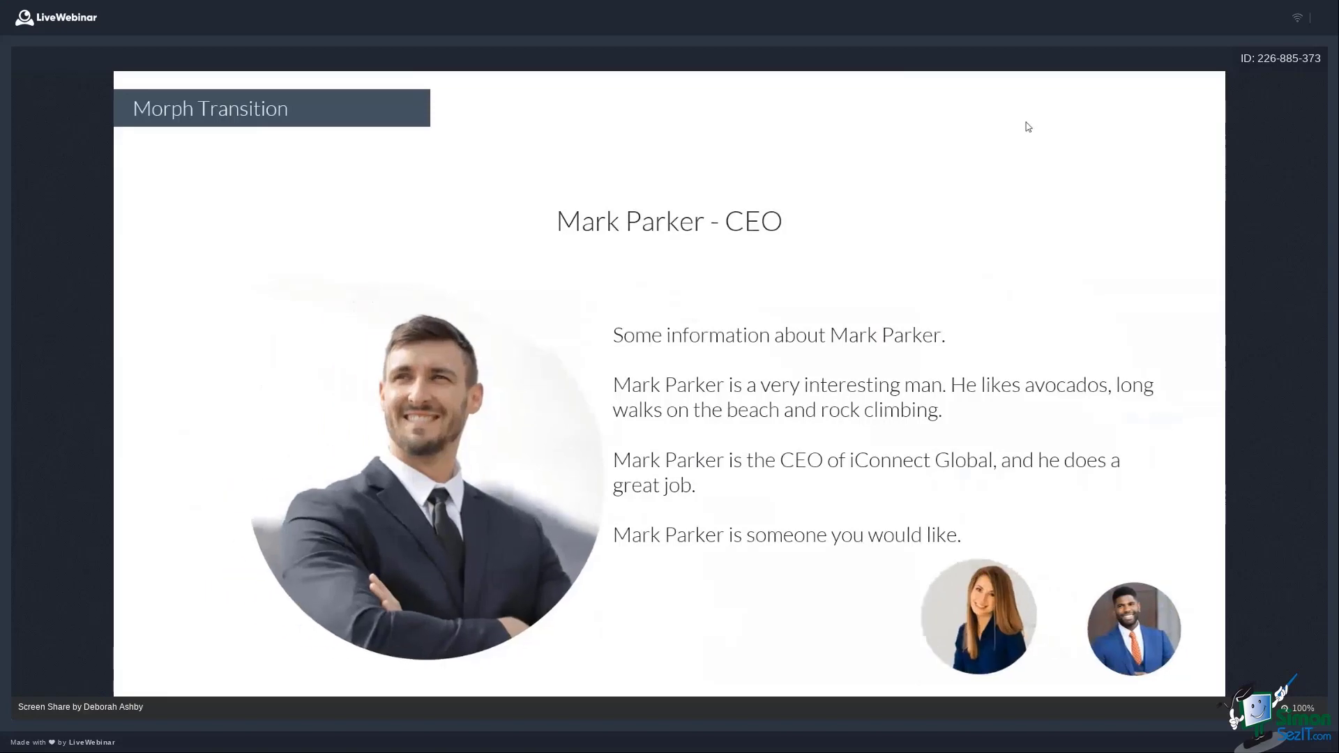
{"action": "key", "text": "Right"}
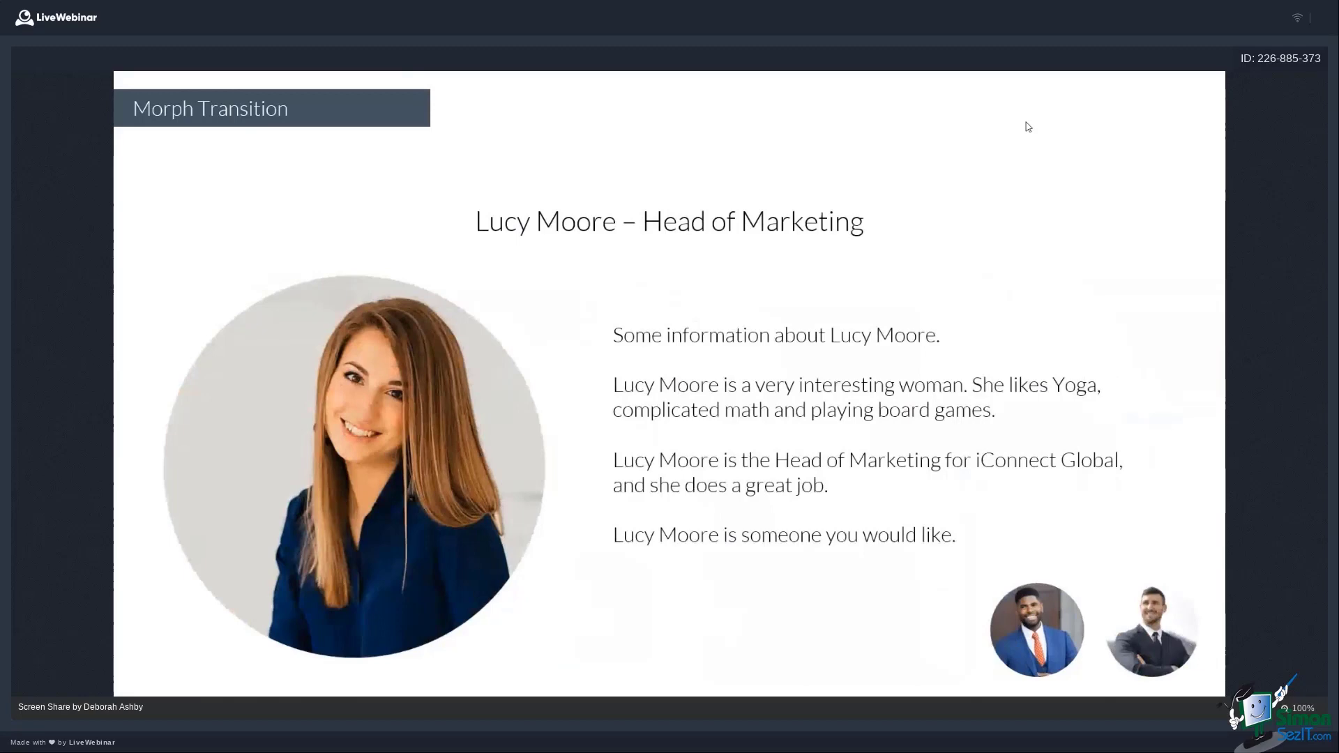
{"action": "key", "text": "Escape"}
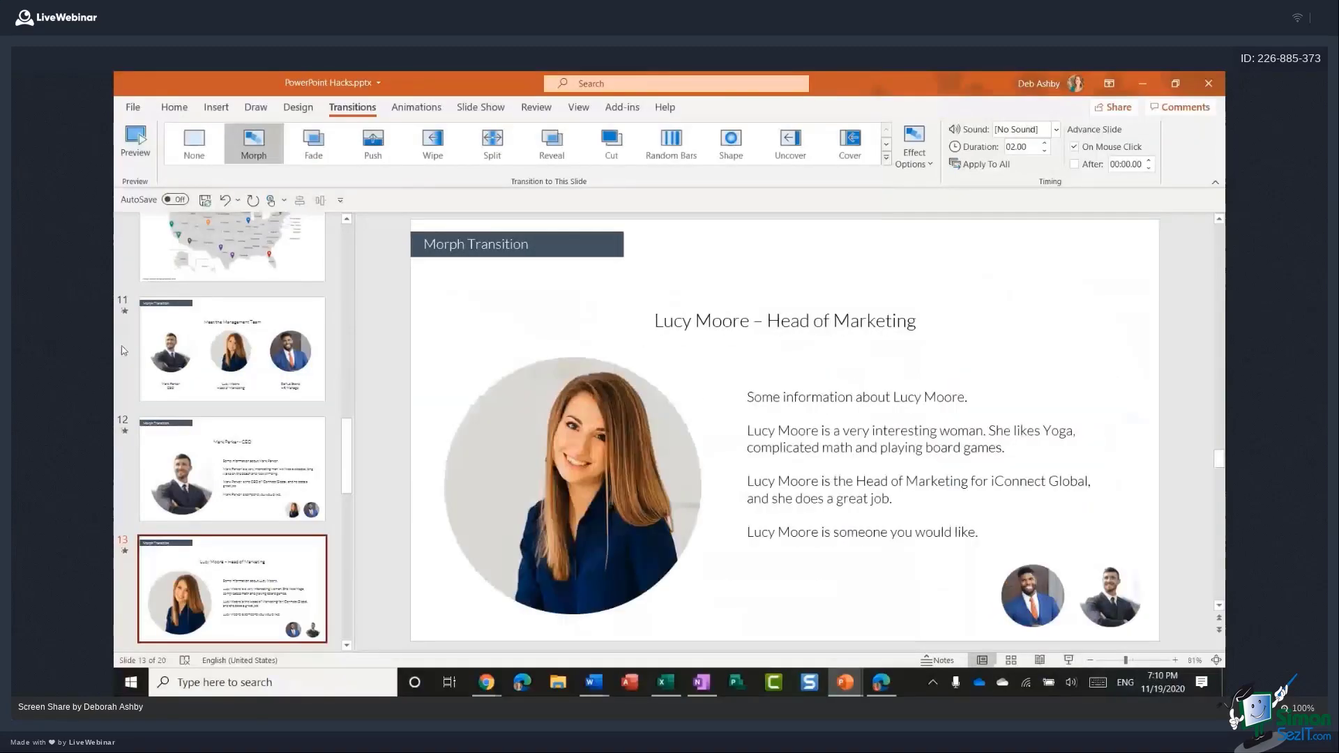
Duplicate the Head of Marketing slide 13 and select the HR Manager's small portrait on the copy.
{"action": "scroll", "coordinate": [299, 379], "scroll_direction": "down", "scroll_amount": 3}
{"action": "left_click", "coordinate": [235, 306]}
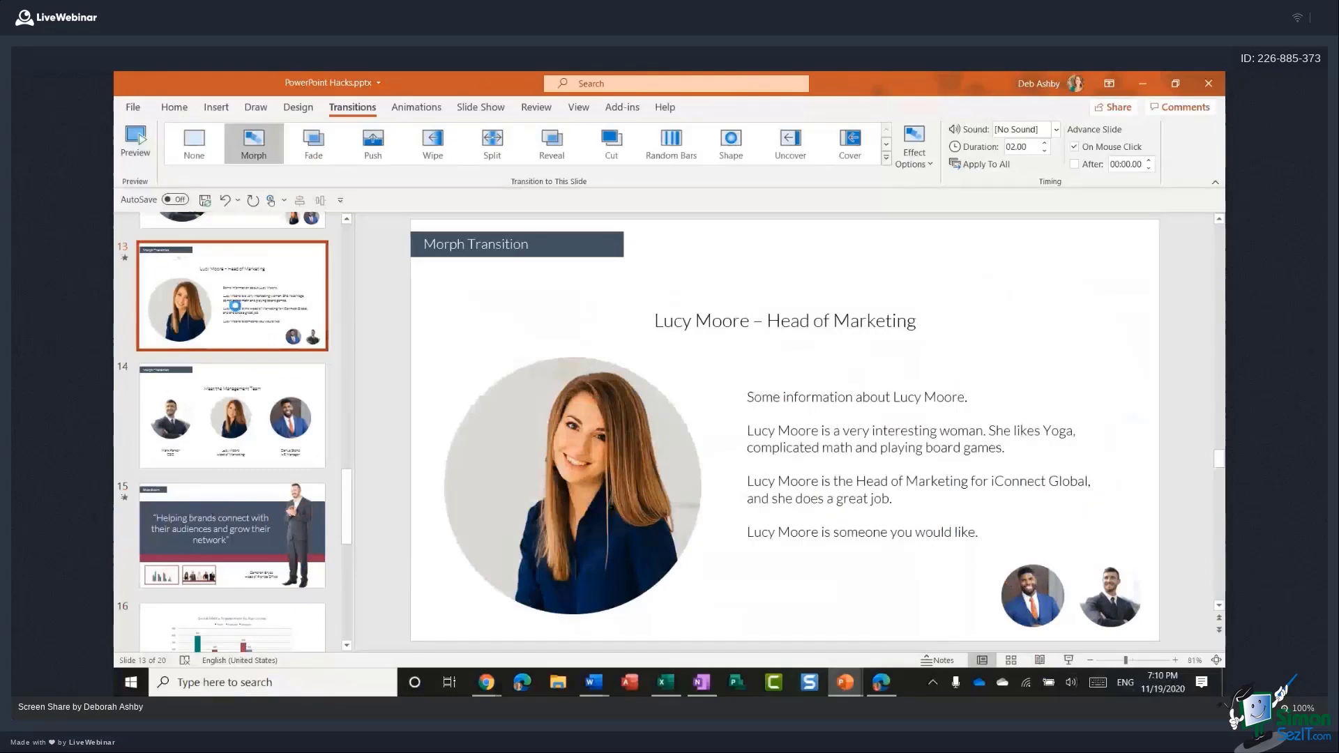
{"action": "key", "text": "ctrl+d"}
{"action": "left_click", "coordinate": [640, 494]}
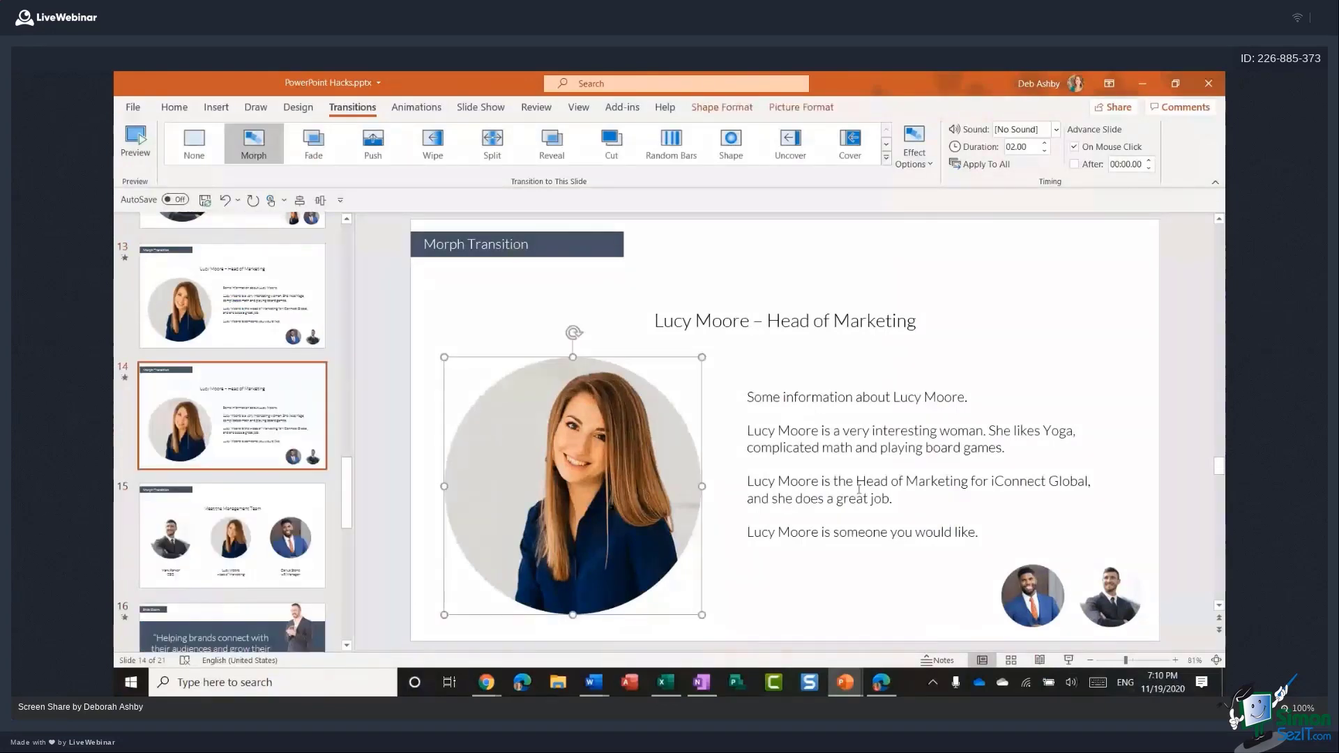
{"action": "left_click", "coordinate": [1031, 595]}
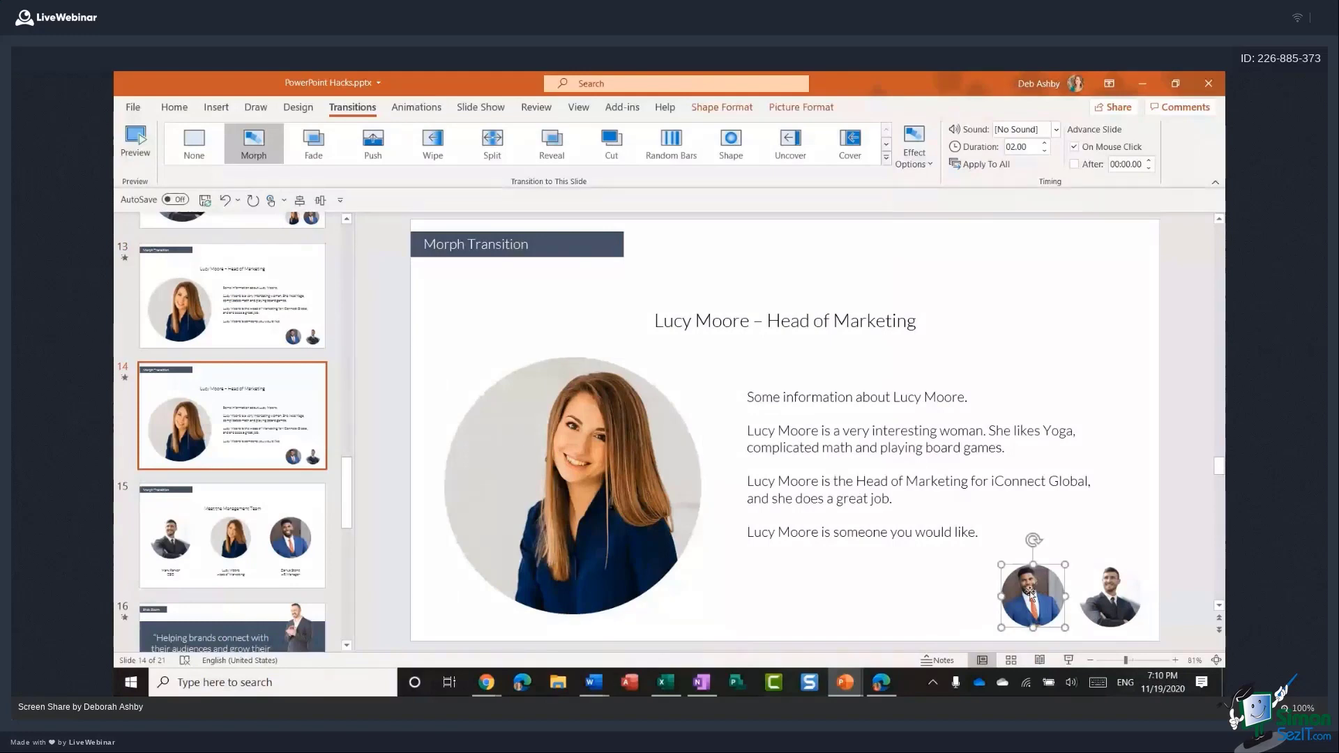